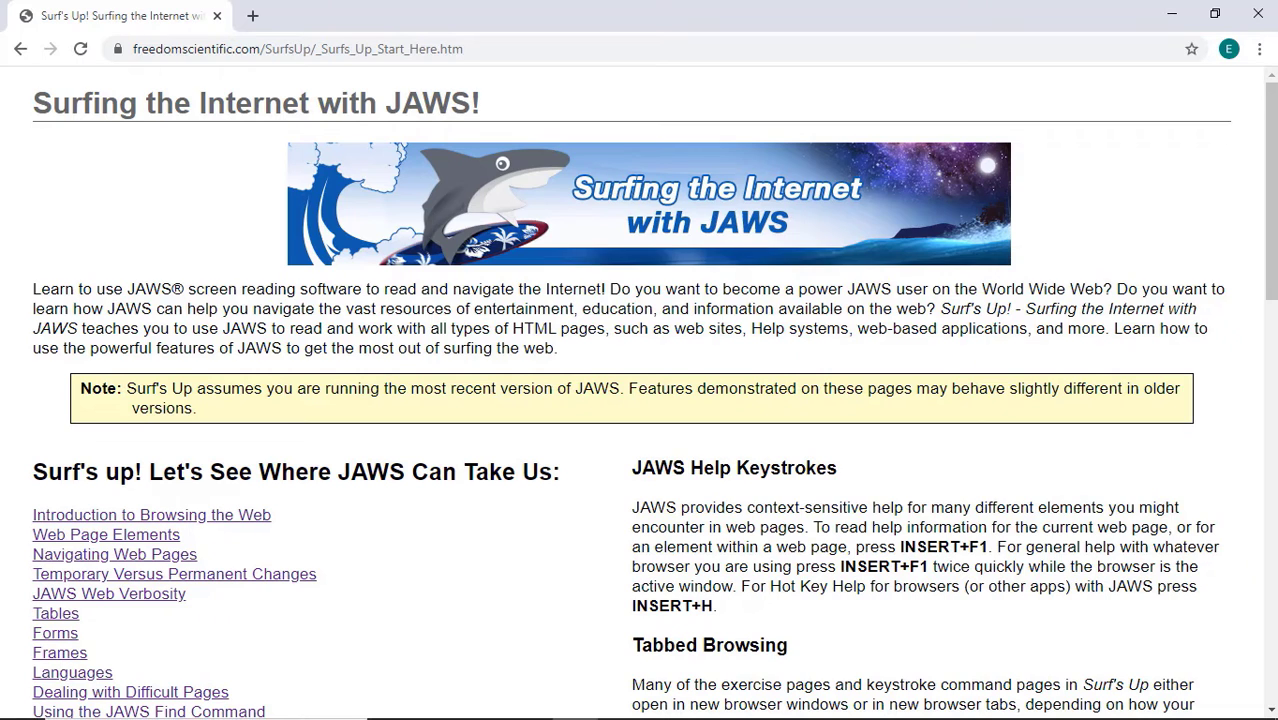
Follow the Forms link from the Links List to the Using Forms with JAWS page.
{"action": "key", "text": "Insert+F7"}
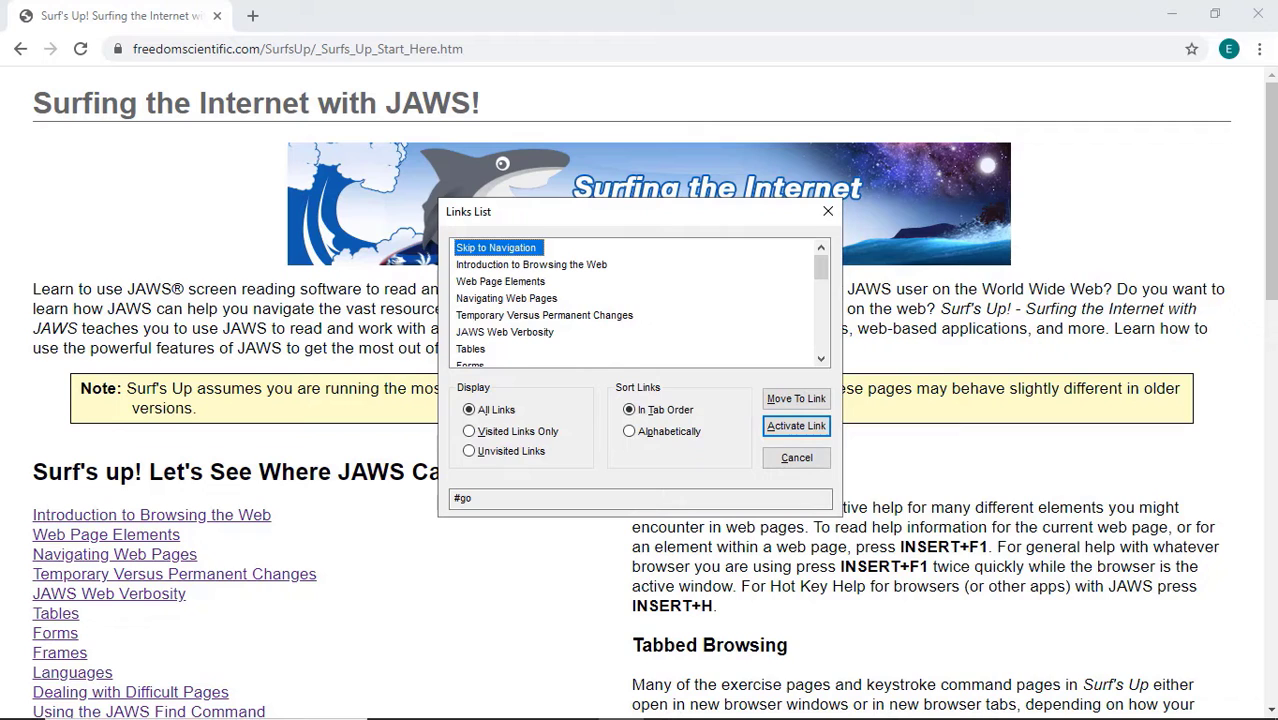
{"action": "key", "text": "f"}
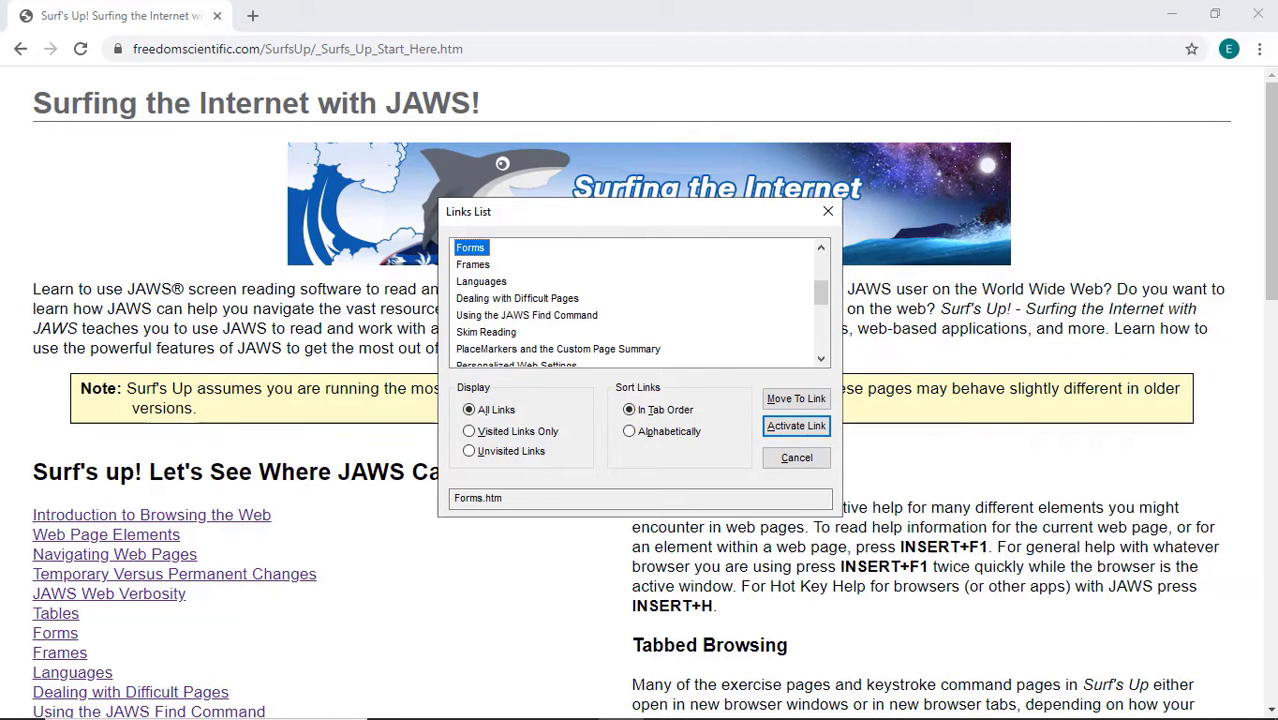
{"action": "key", "text": "Return"}
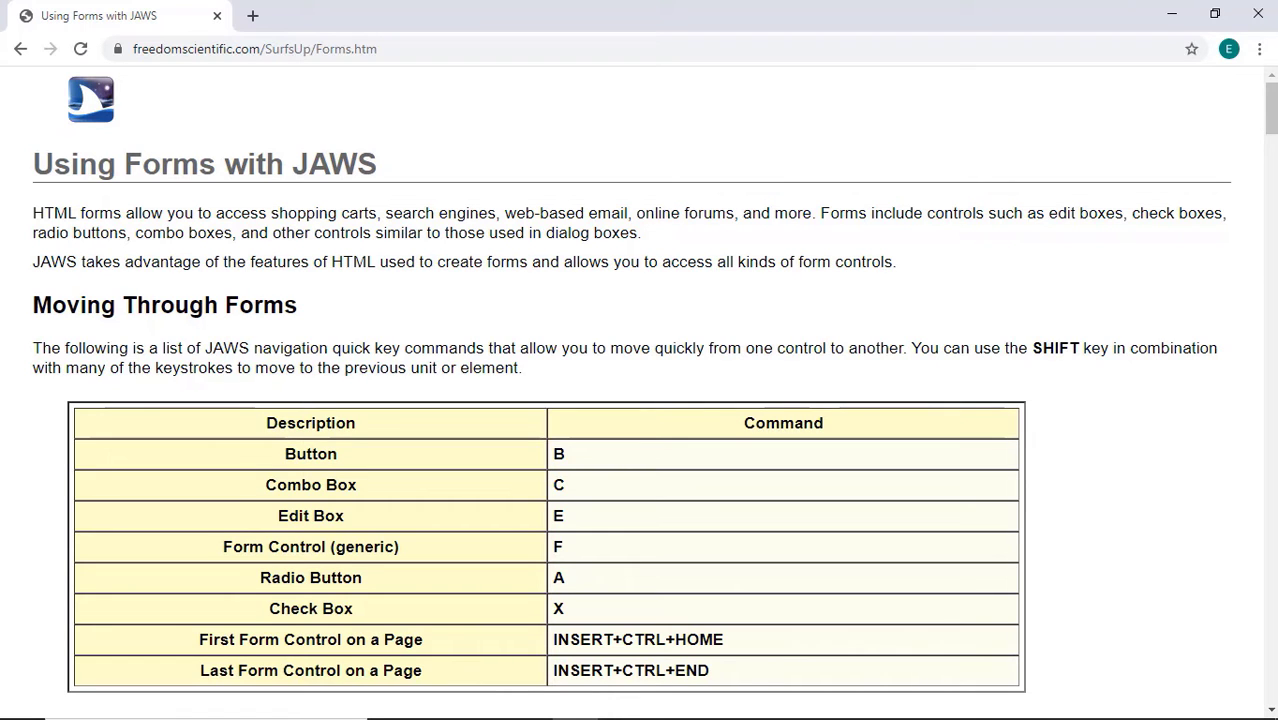
Pick the Web Track Sample Form link from the Forms page's Links List to open it.
{"action": "key", "text": "Insert+F7"}
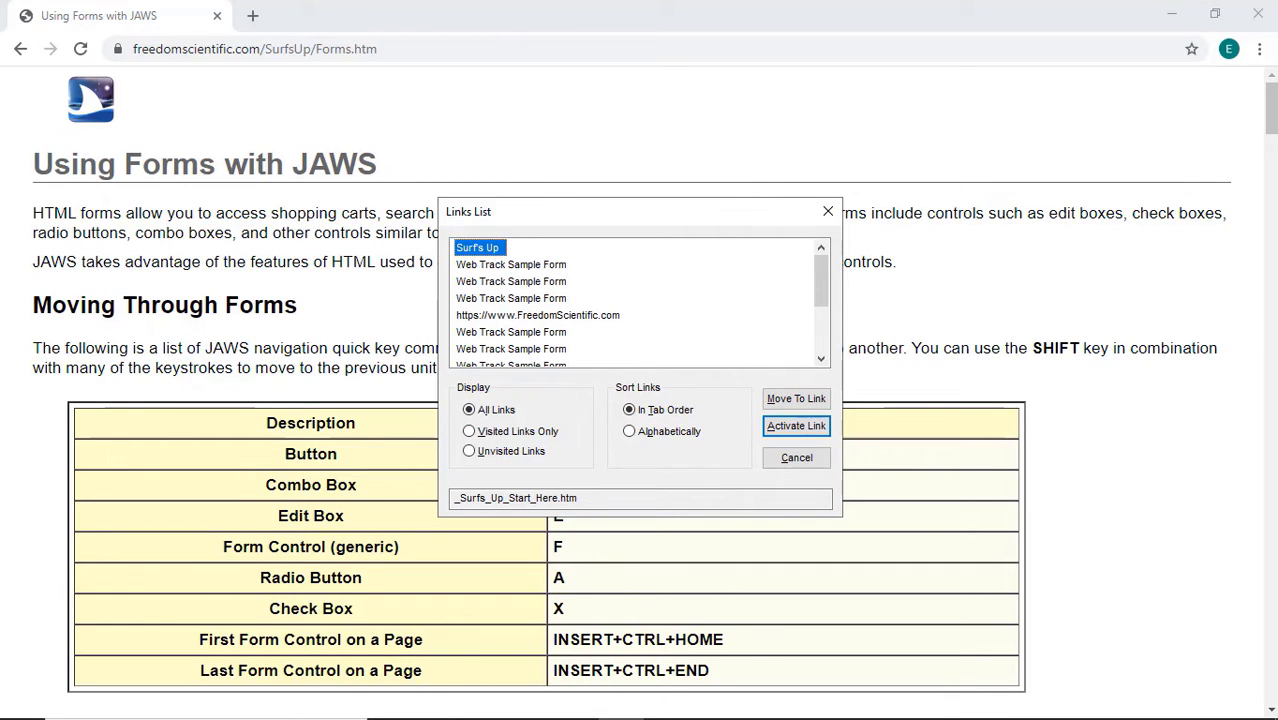
{"action": "key", "text": "Down"}
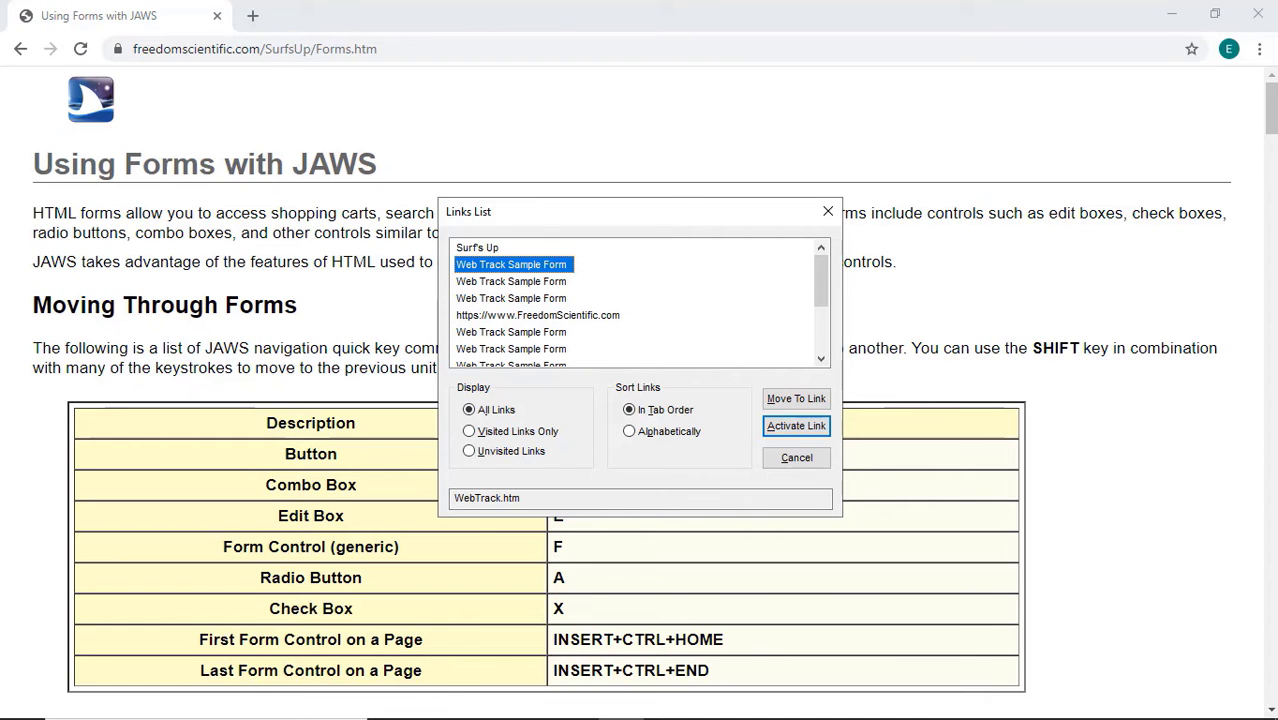
{"action": "key", "text": "Return"}
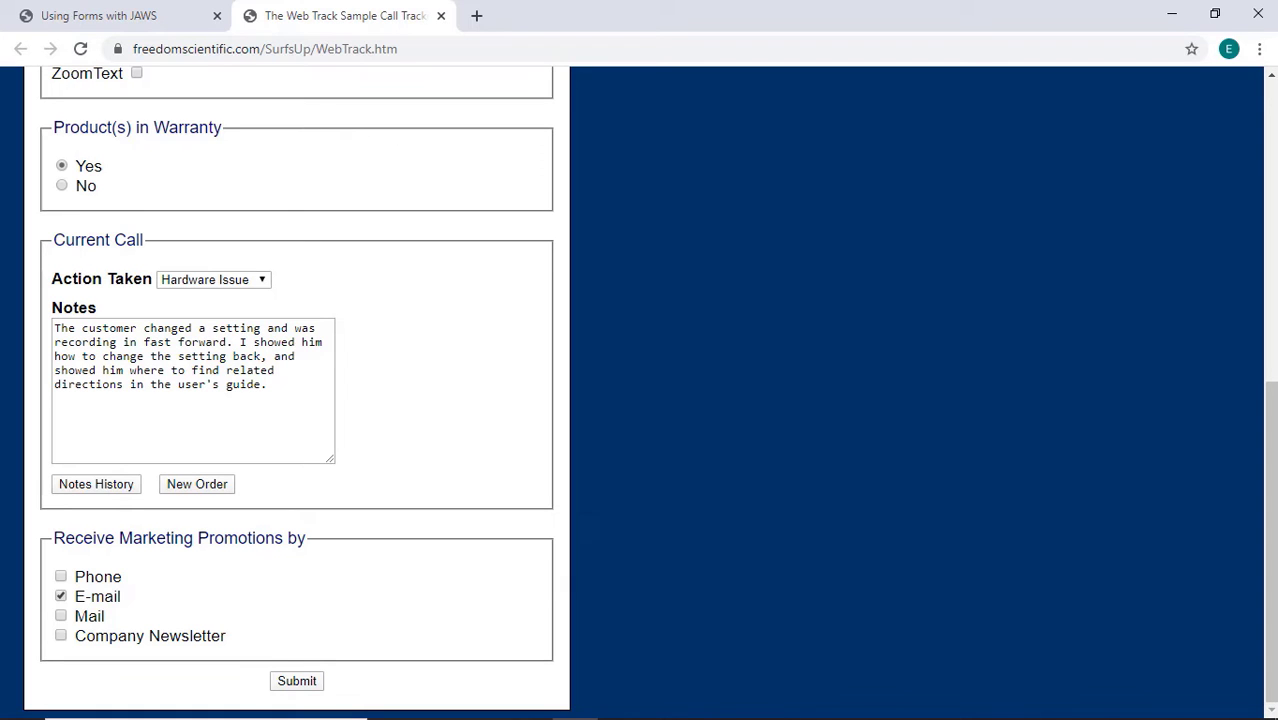
List the Web Track form fields in Select a Form Field, checking Middle name and Last name.
{"action": "key", "text": "Insert+F5"}
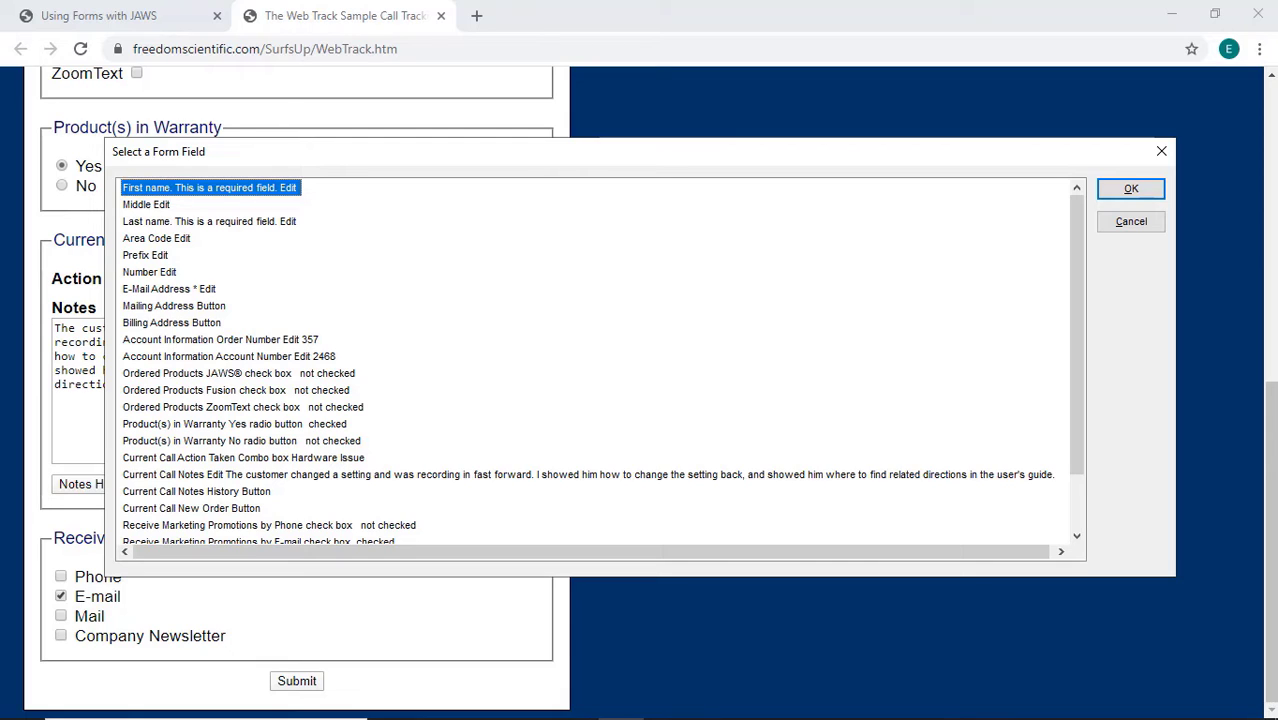
{"action": "left_click", "coordinate": [146, 204]}
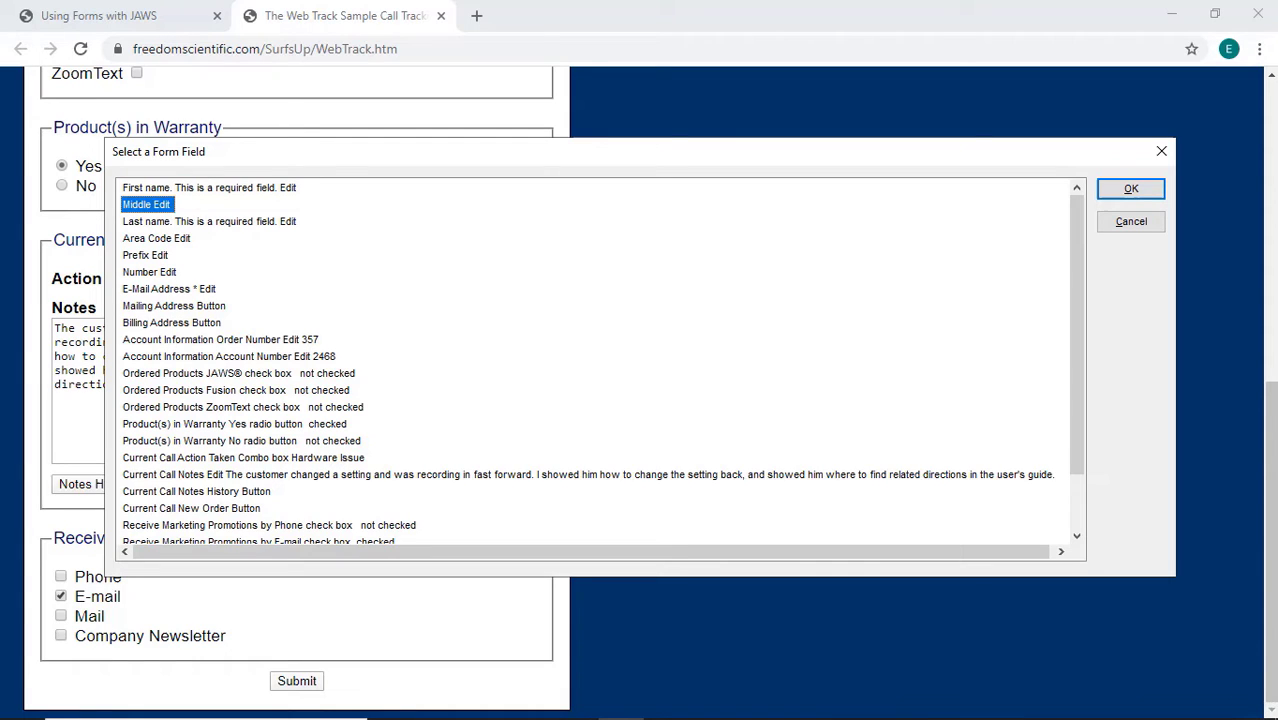
{"action": "left_click", "coordinate": [209, 221]}
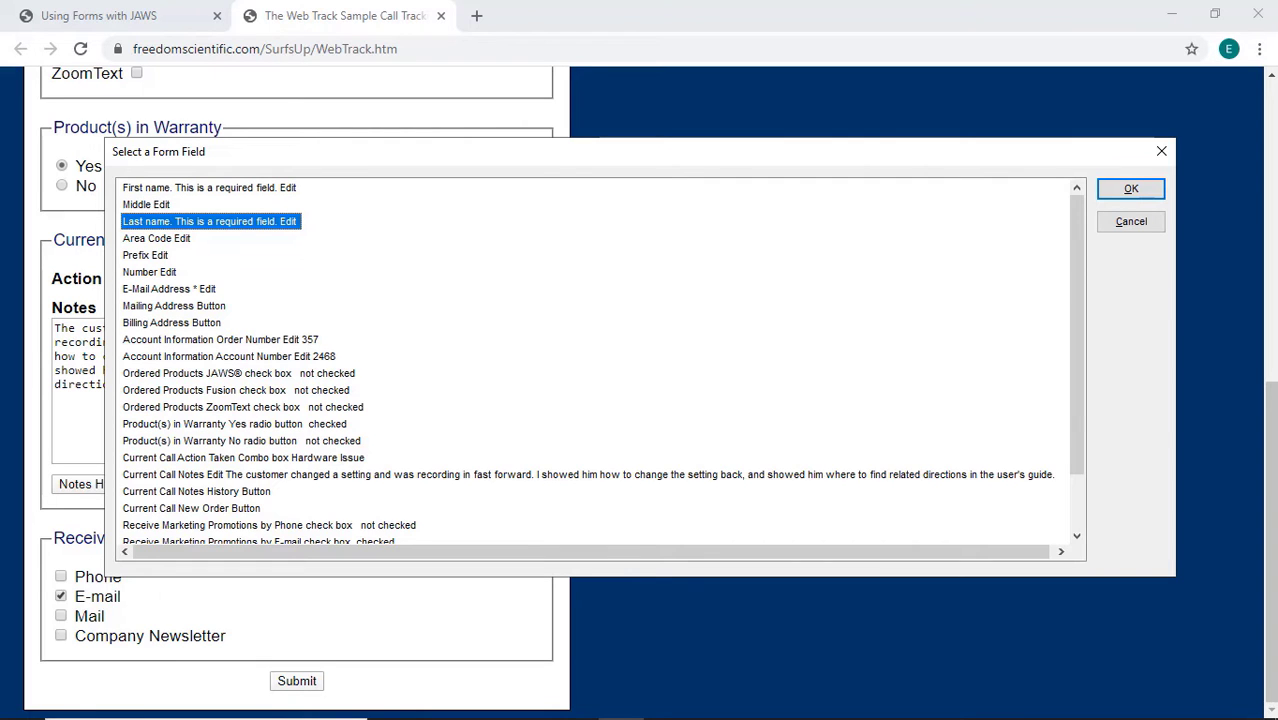
Leave the field list and land in the blank First name field at the top of the form.
{"action": "key", "text": "Return"}
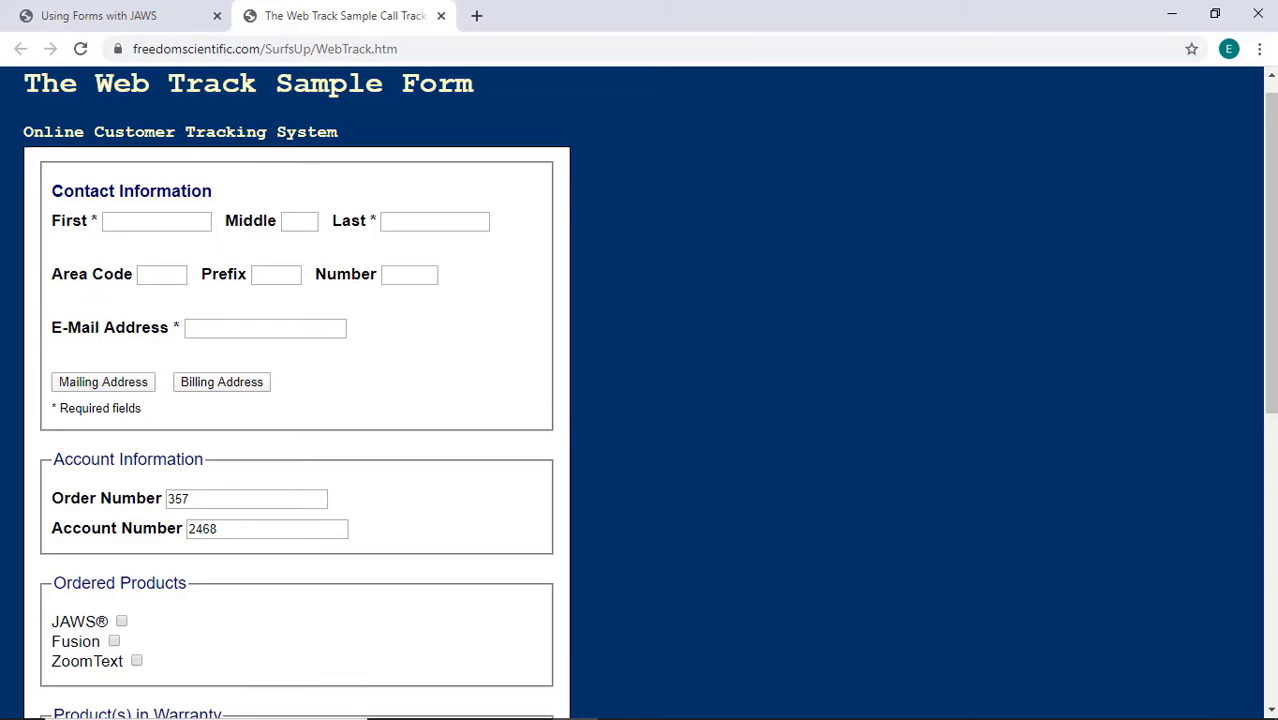
{"action": "key", "text": "insert+Down"}
{"action": "key", "text": "f"}
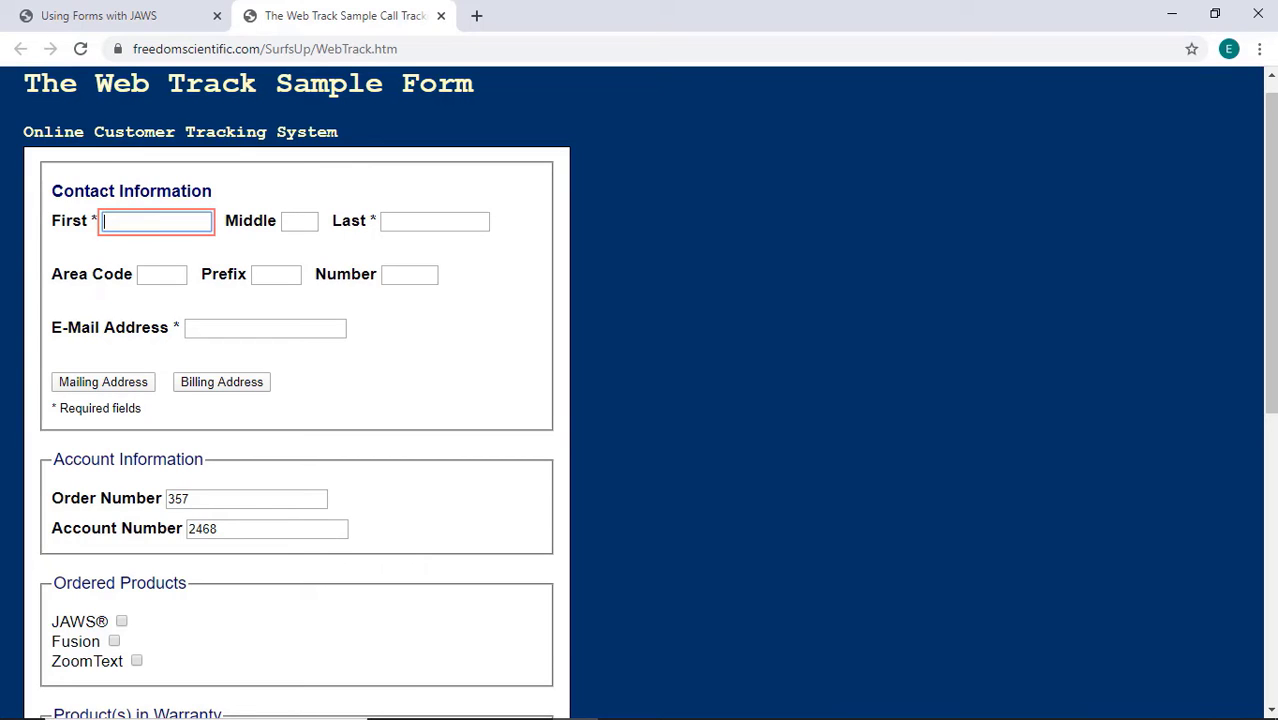
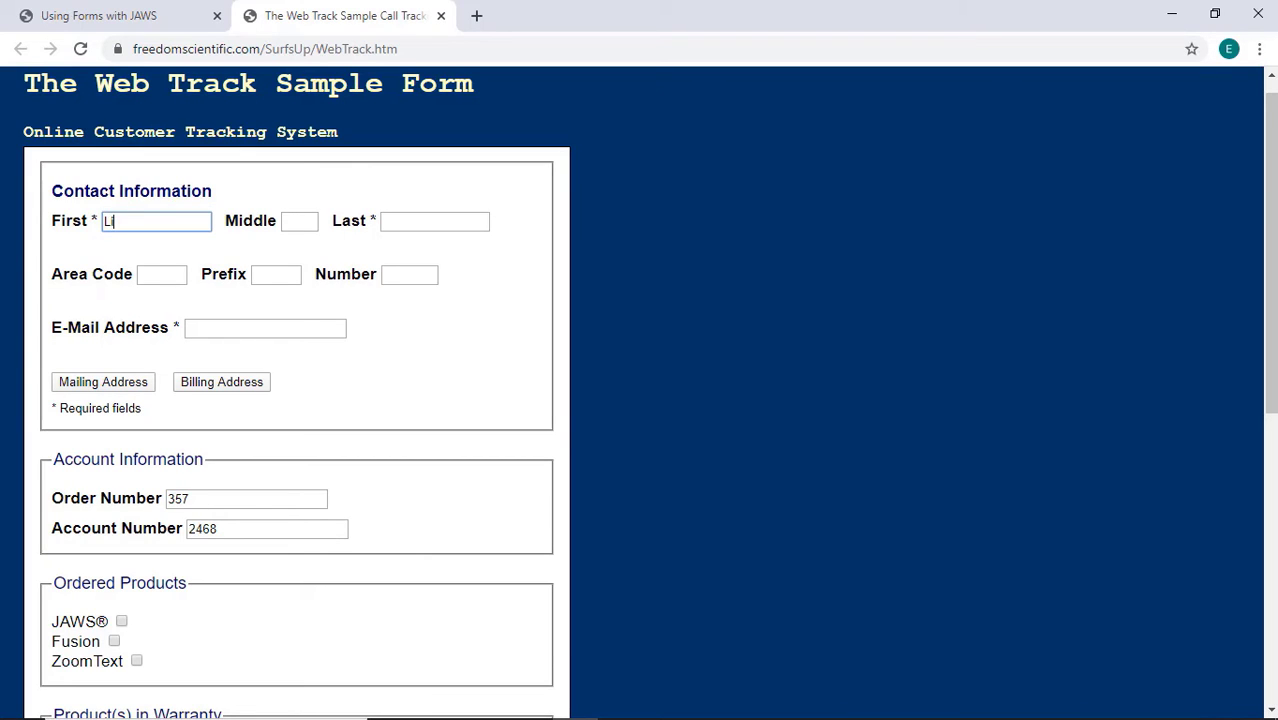
Enter the customer's first name, middle initial and last name into the First, Middle and Last fields.
{"action": "key", "text": "Tab"}
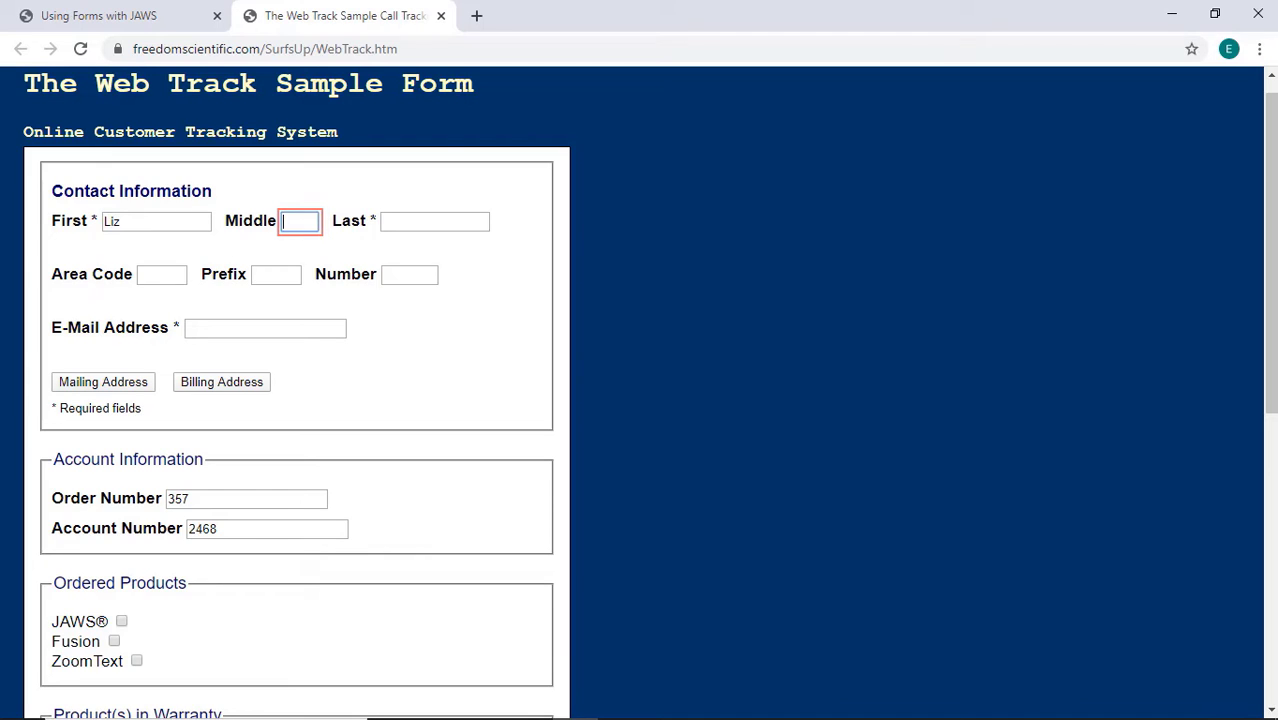
{"action": "key", "text": "Tab"}
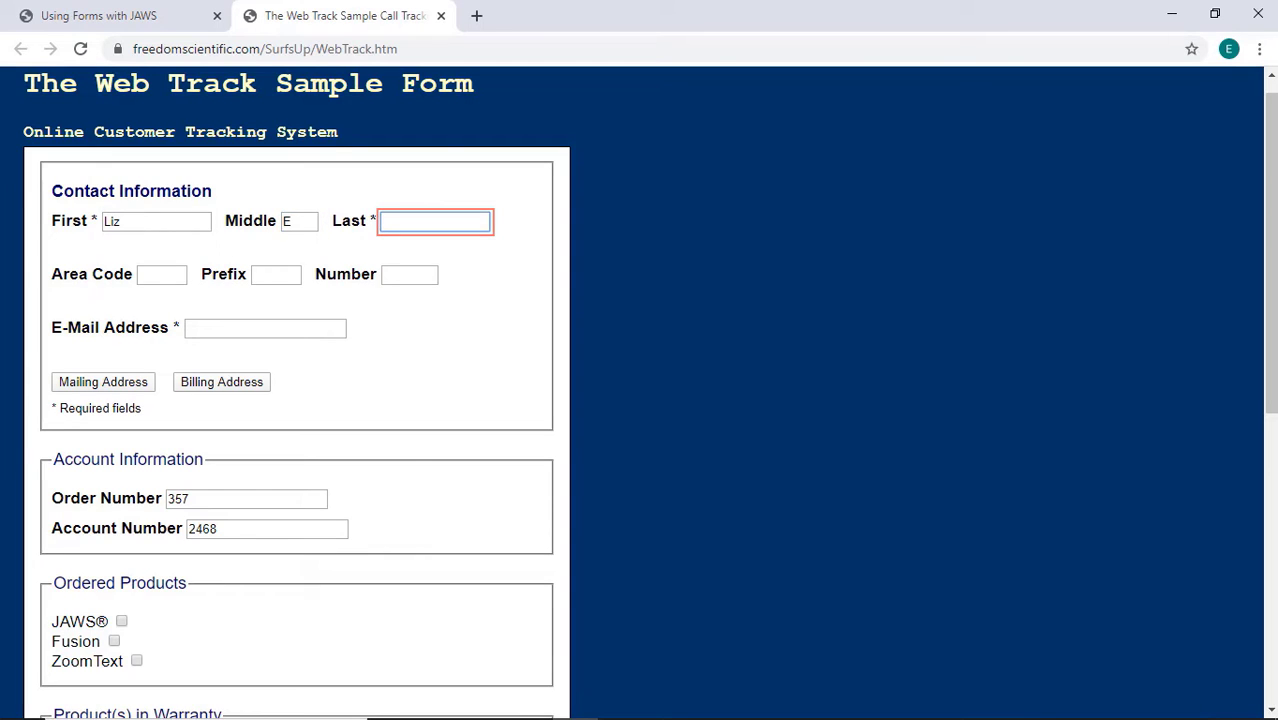
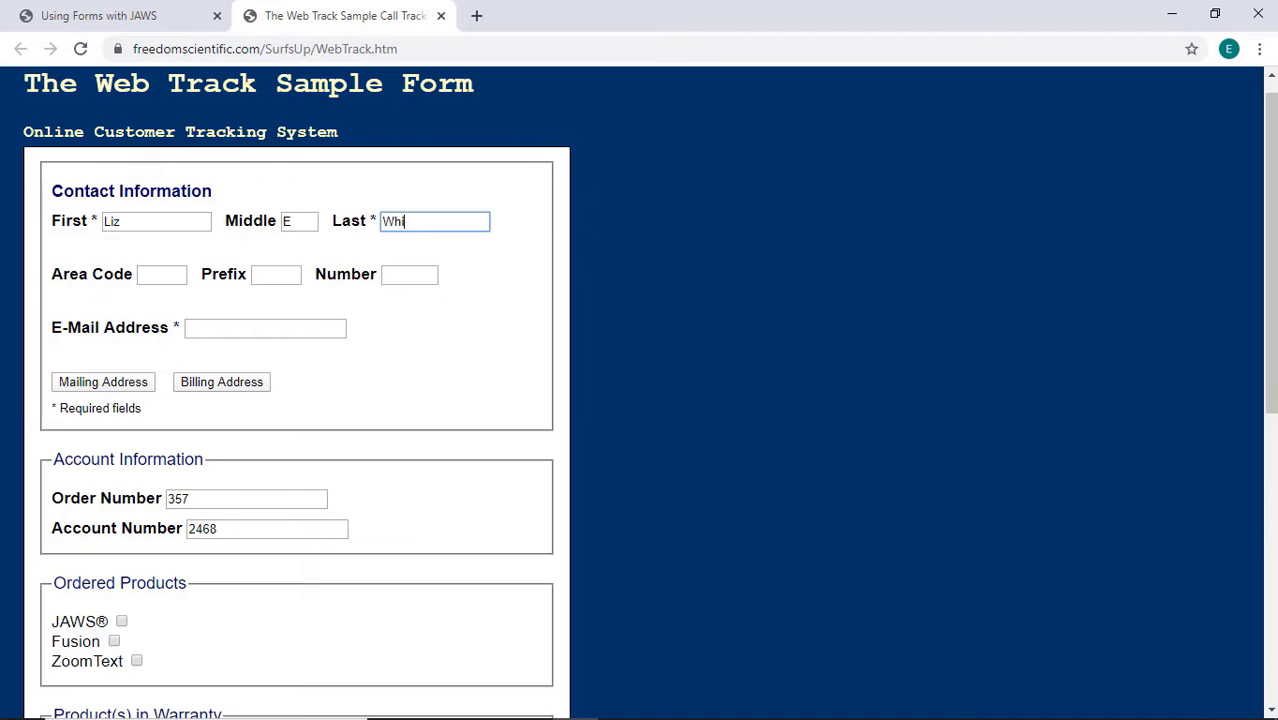
{"action": "key", "text": "Tab"}
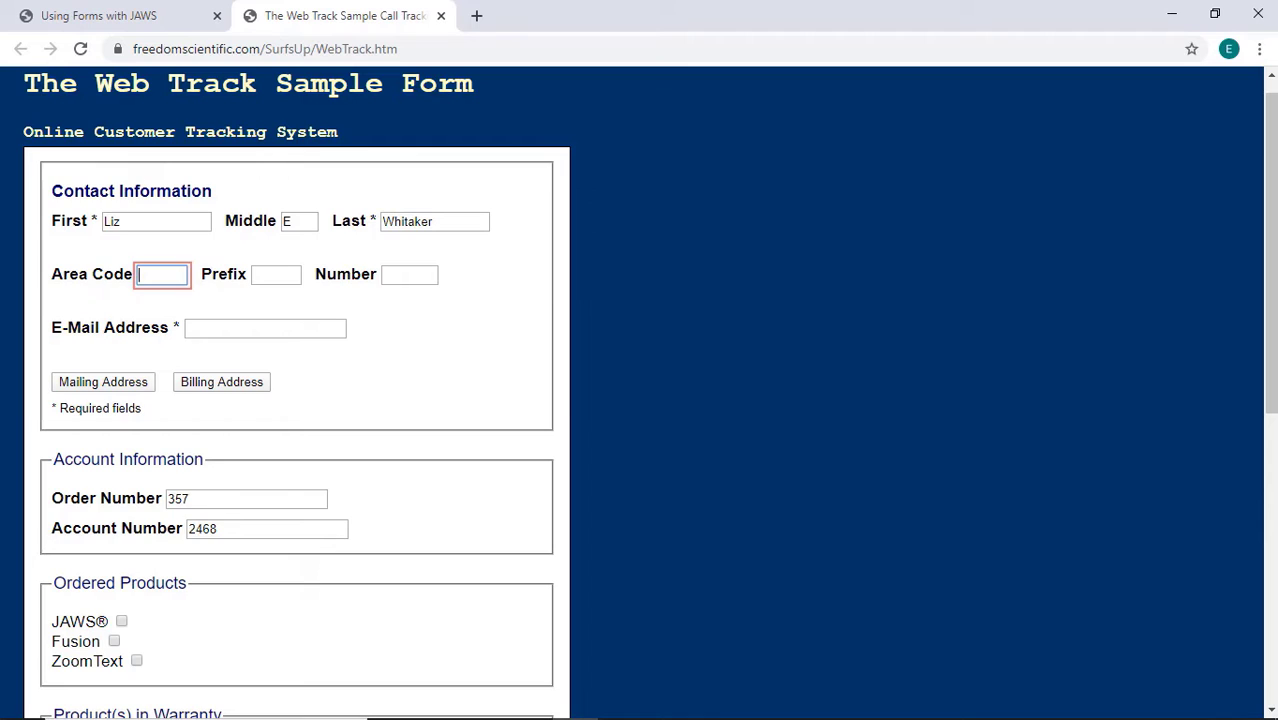
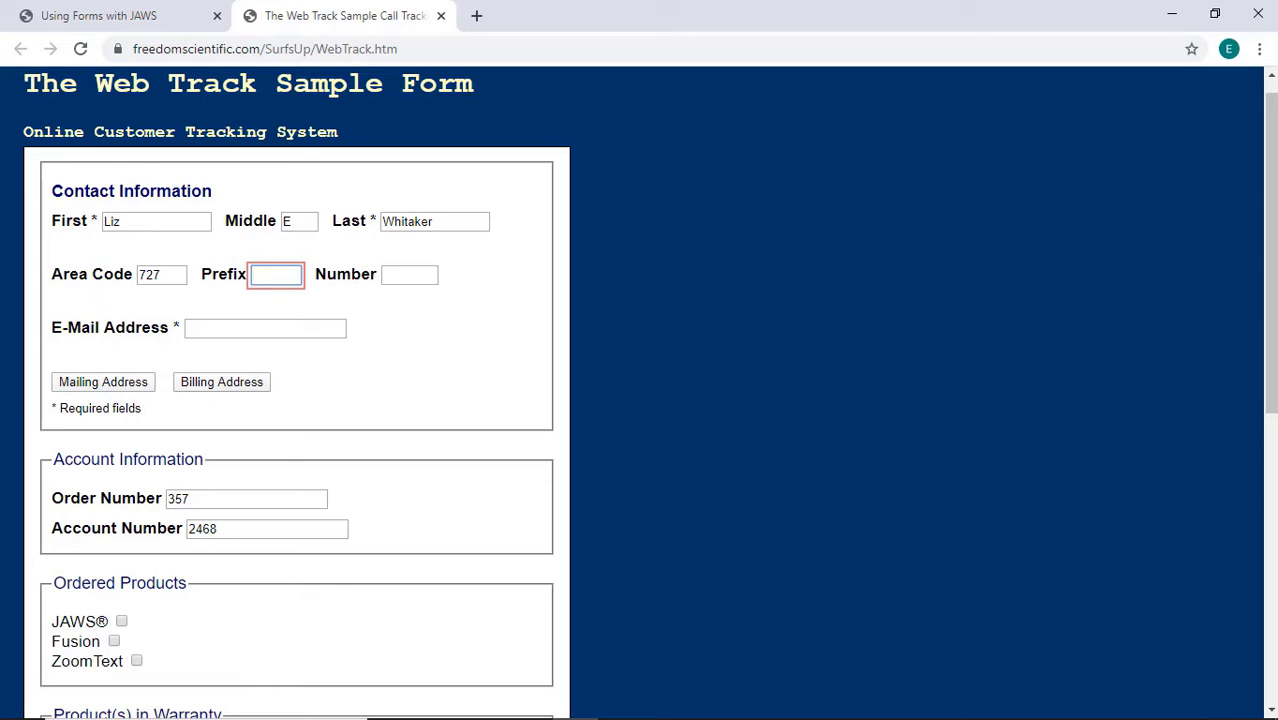
Type the customer's area code, prefix and four-digit line number into the three phone fields.
{"action": "key", "text": "Tab"}
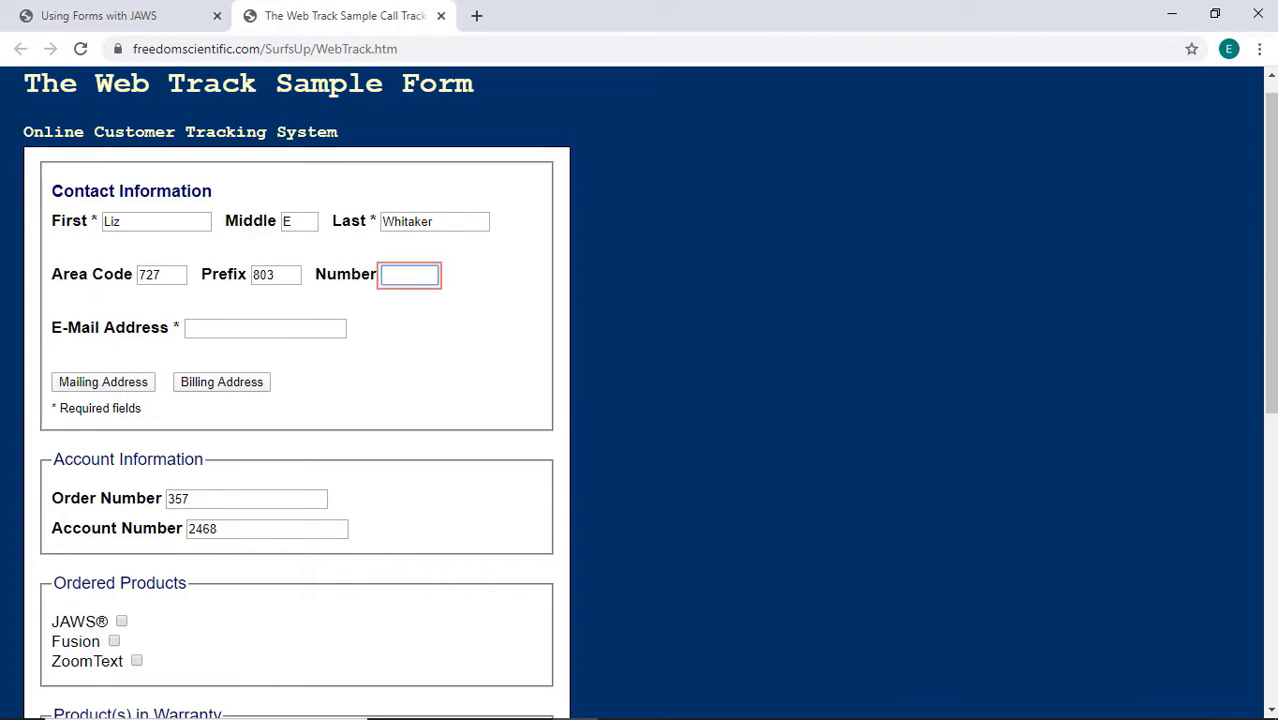
{"action": "key", "text": "Tab"}
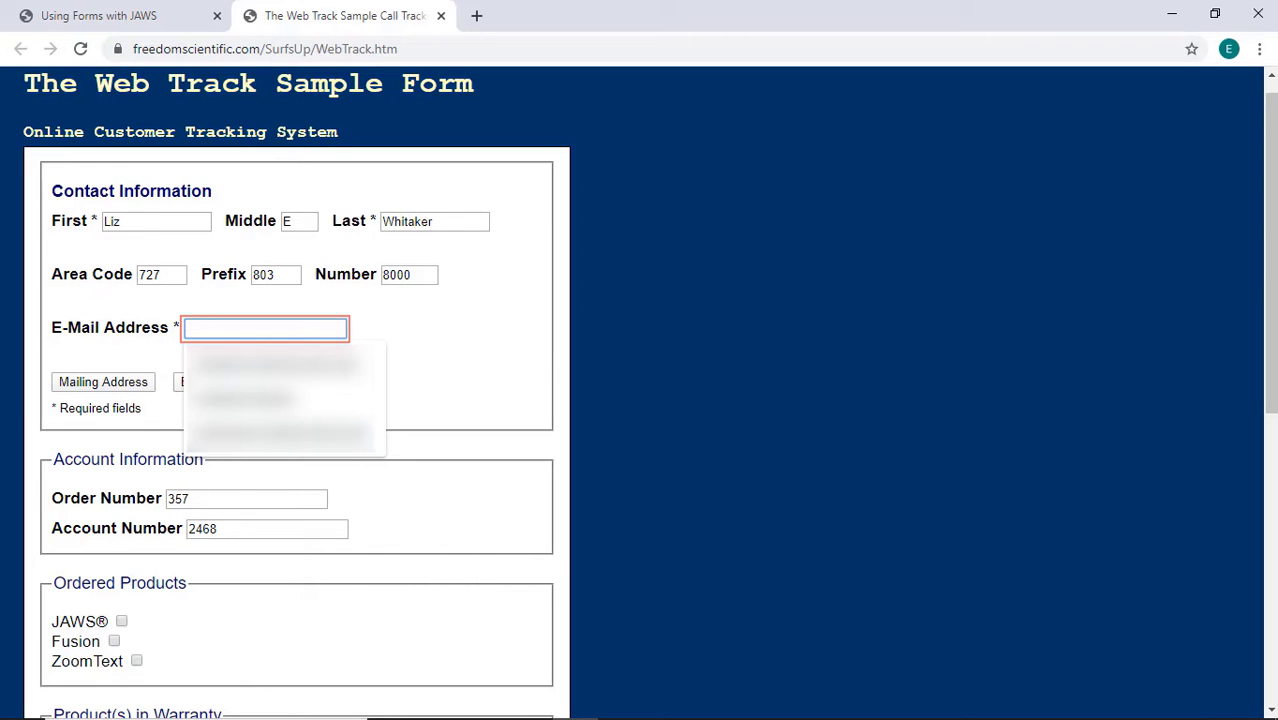
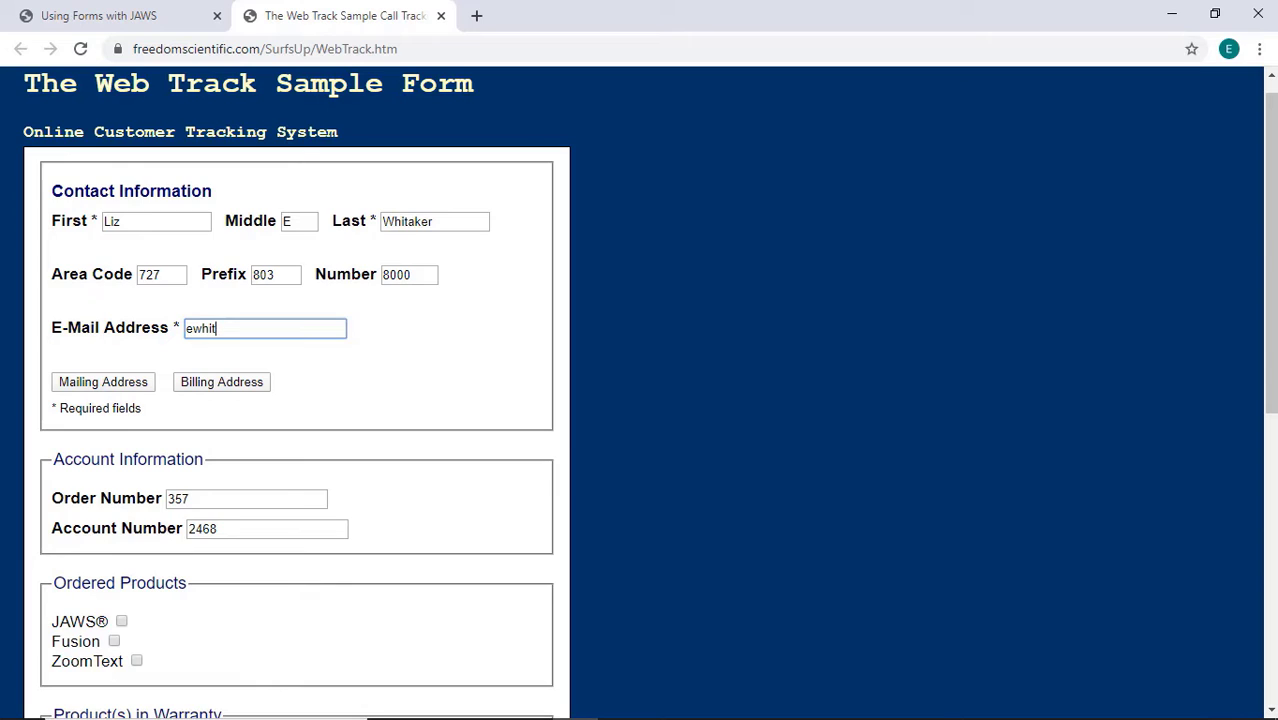
Enter the contact's e-mail address in the E-Mail Address field and move past it.
{"action": "key", "text": "Tab"}
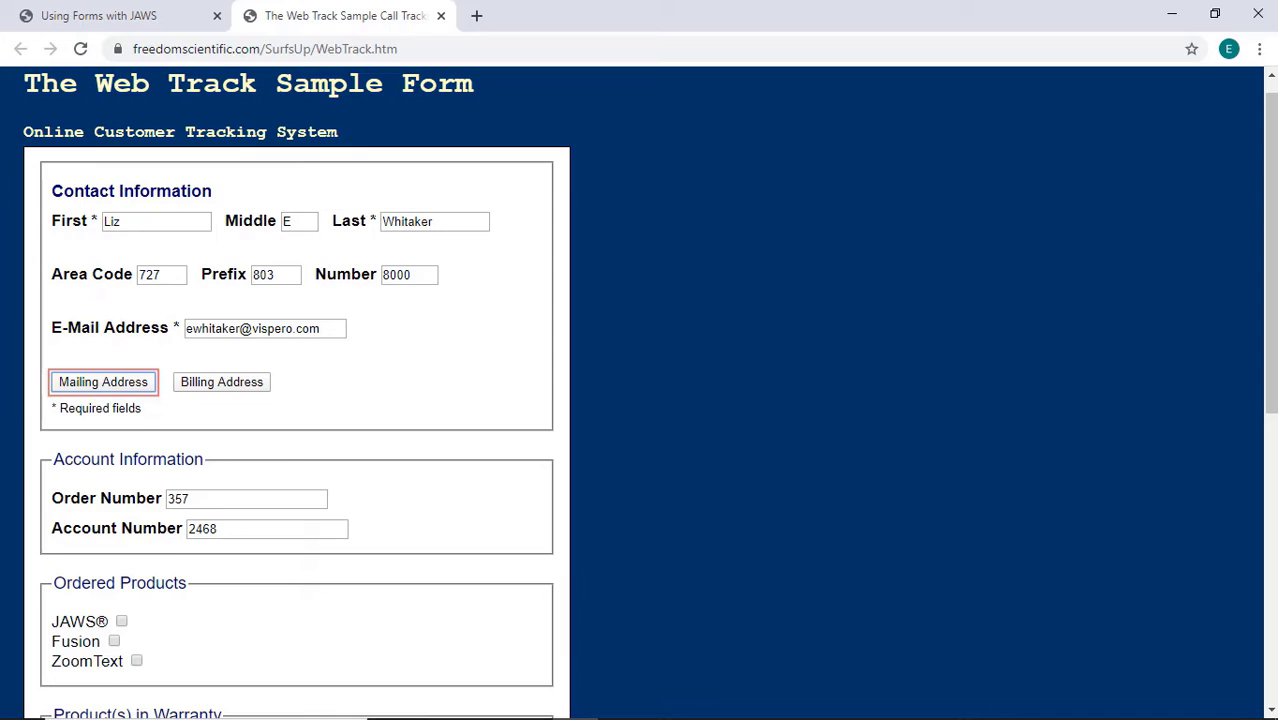
Move past Mailing Address, Billing Address and Order Number to the prefilled Account Number field.
{"action": "key", "text": "Tab"}
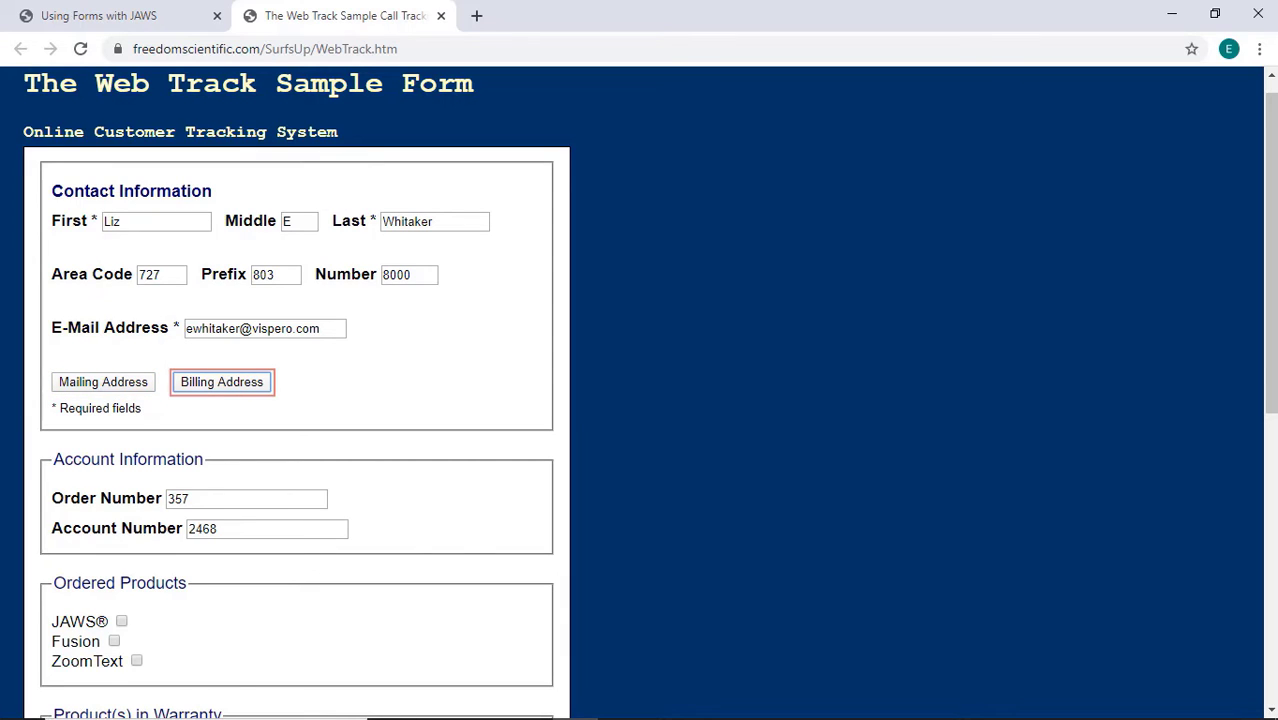
{"action": "key", "text": "Tab"}
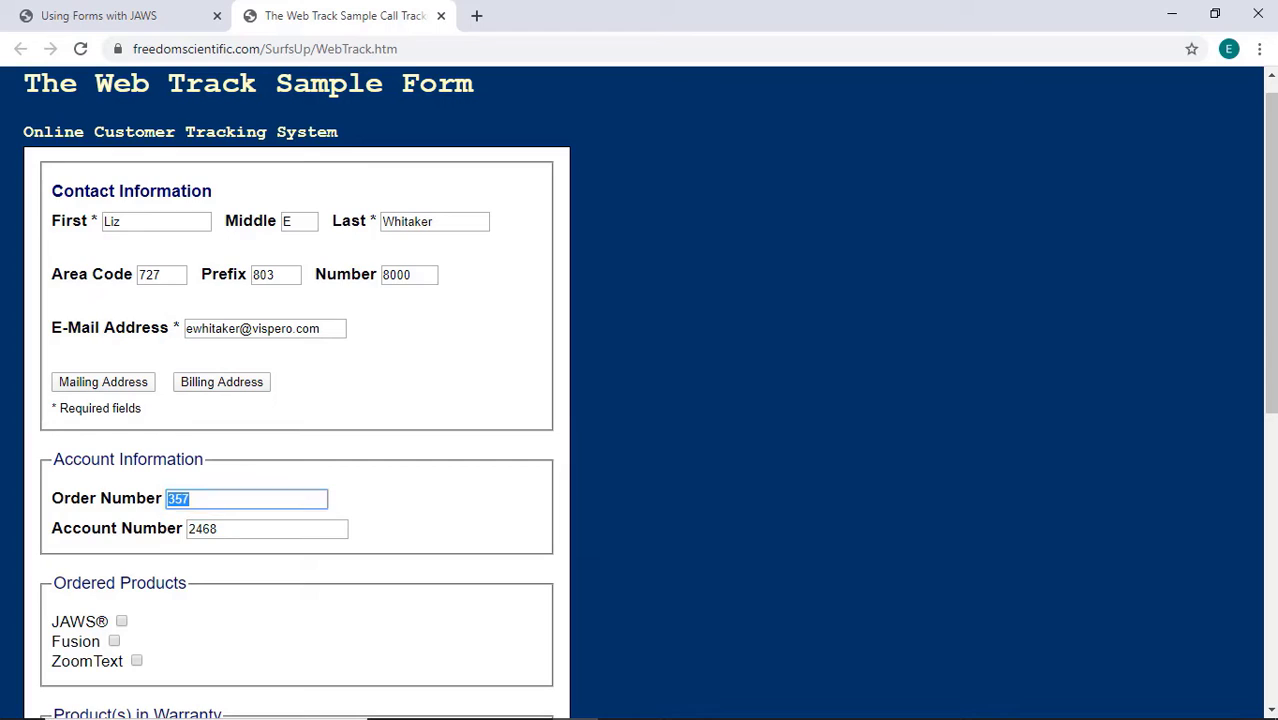
{"action": "key", "text": "Tab"}
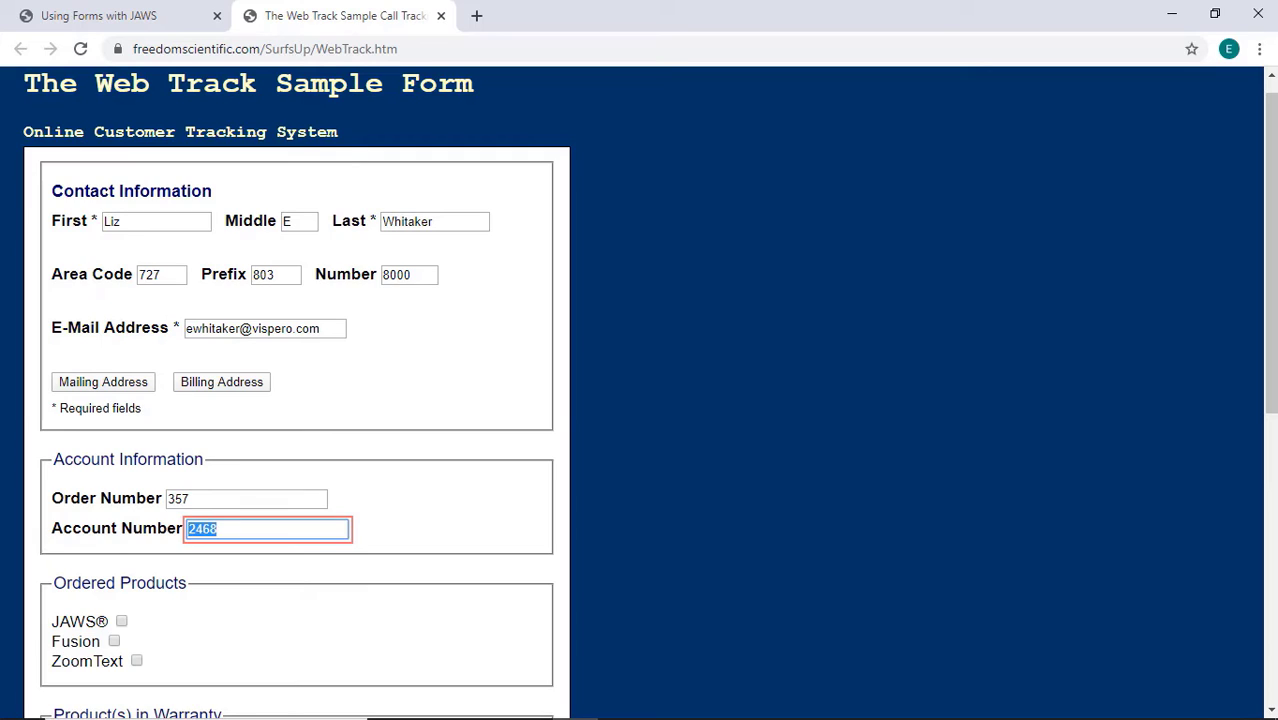
Check JAWS as an ordered product and choose Software Issue for Action Taken.
{"action": "key", "text": "Tab"}
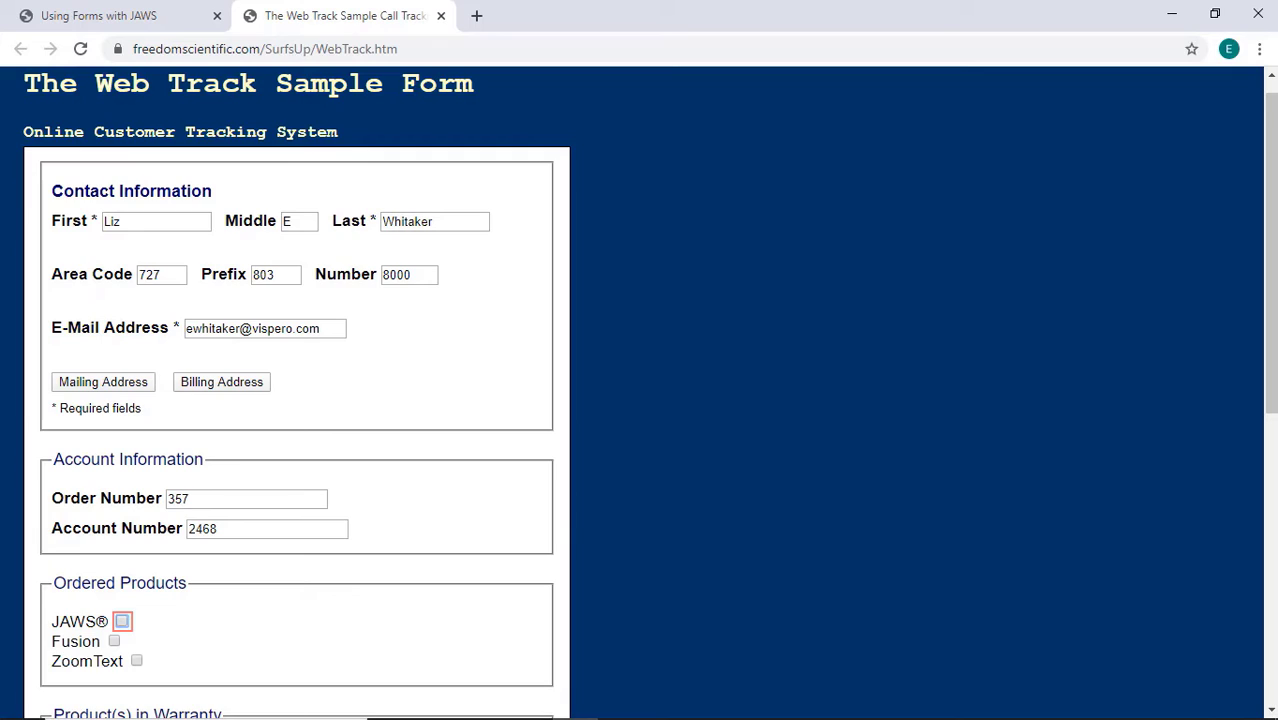
{"action": "key", "text": "space"}
{"action": "key", "text": "c"}
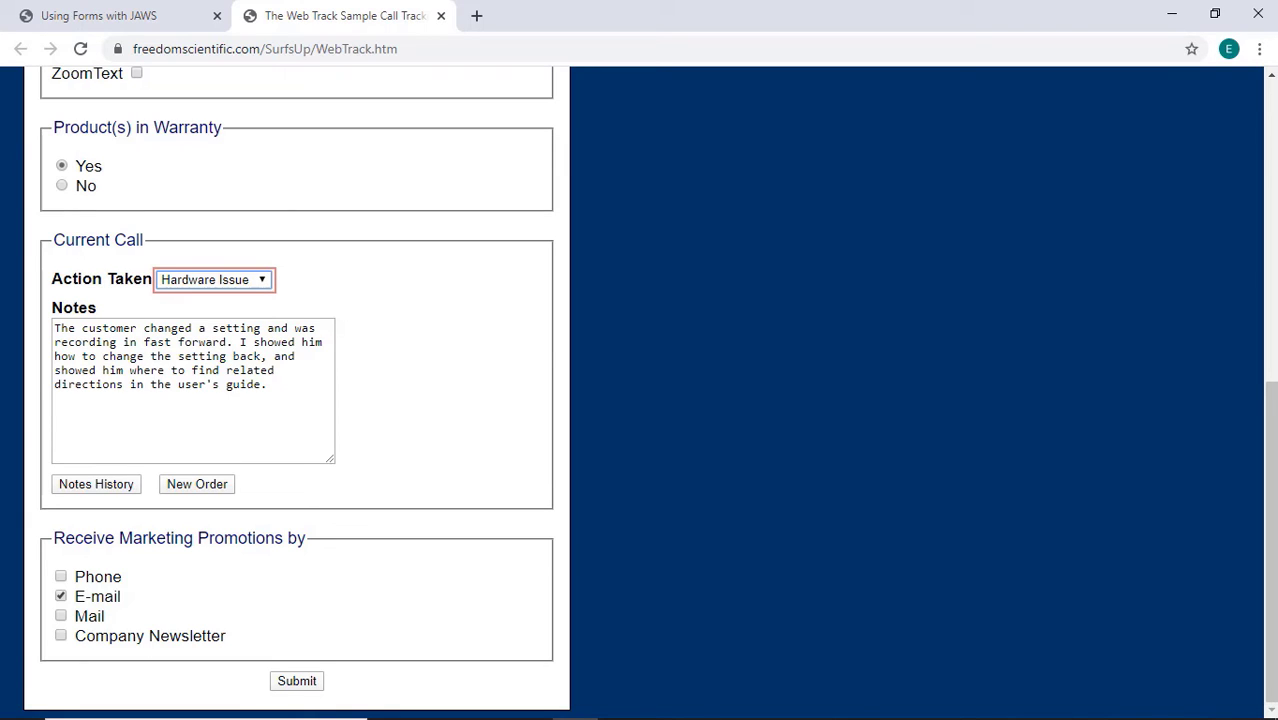
{"action": "key", "text": "Down"}
{"action": "left_click", "coordinate": [193, 390]}
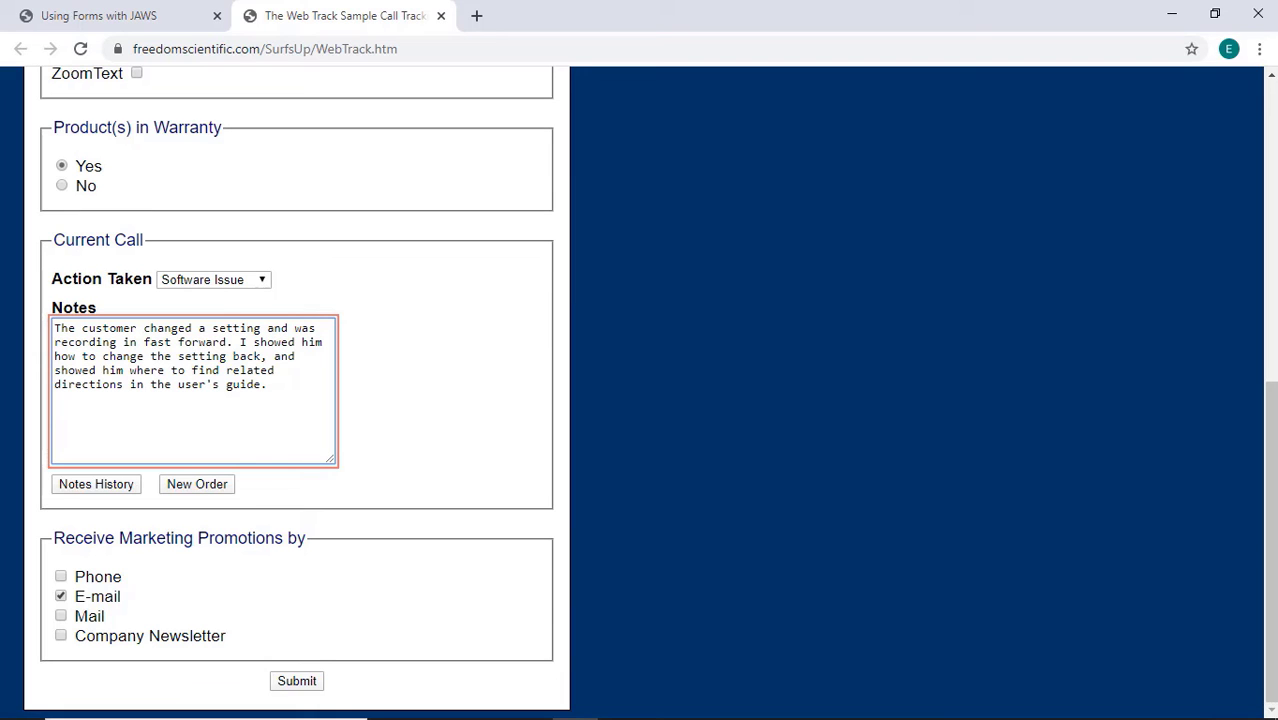
Reopen Select a Form Field and step from Middle name down to the Order Number entry.
{"action": "key", "text": "Insert+F5"}
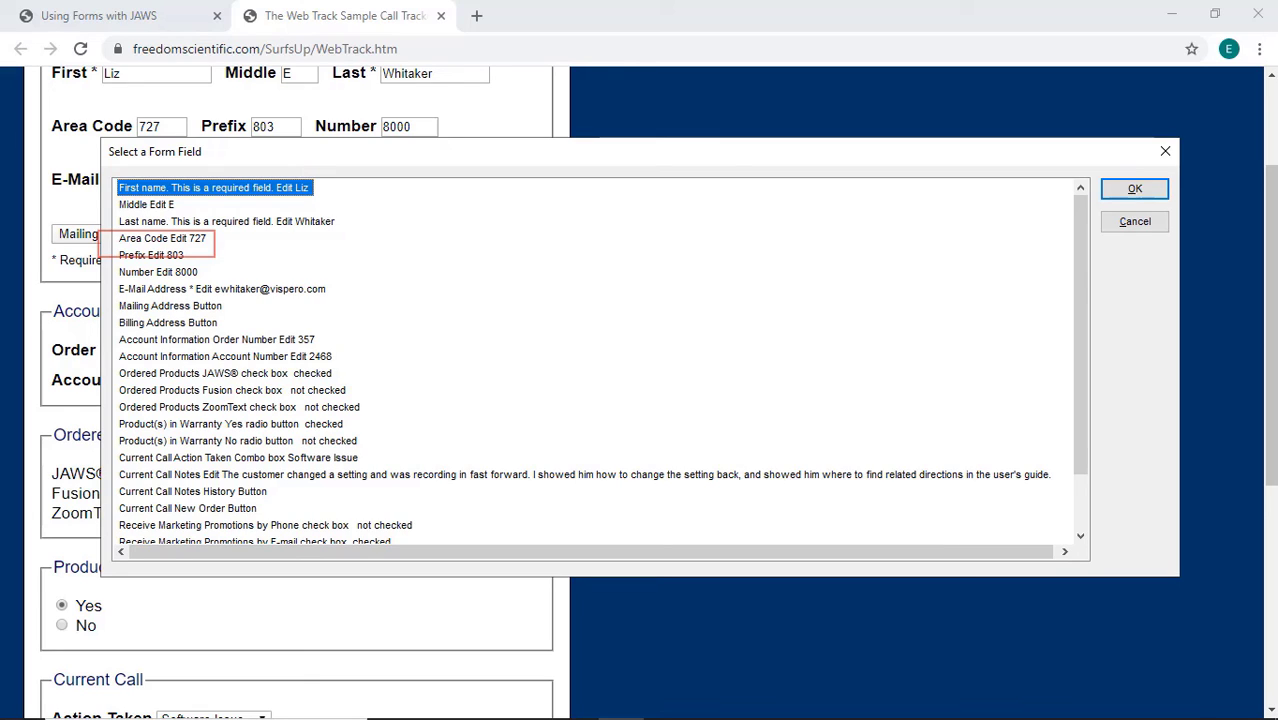
{"action": "left_click", "coordinate": [146, 204]}
{"action": "left_click", "coordinate": [226, 221]}
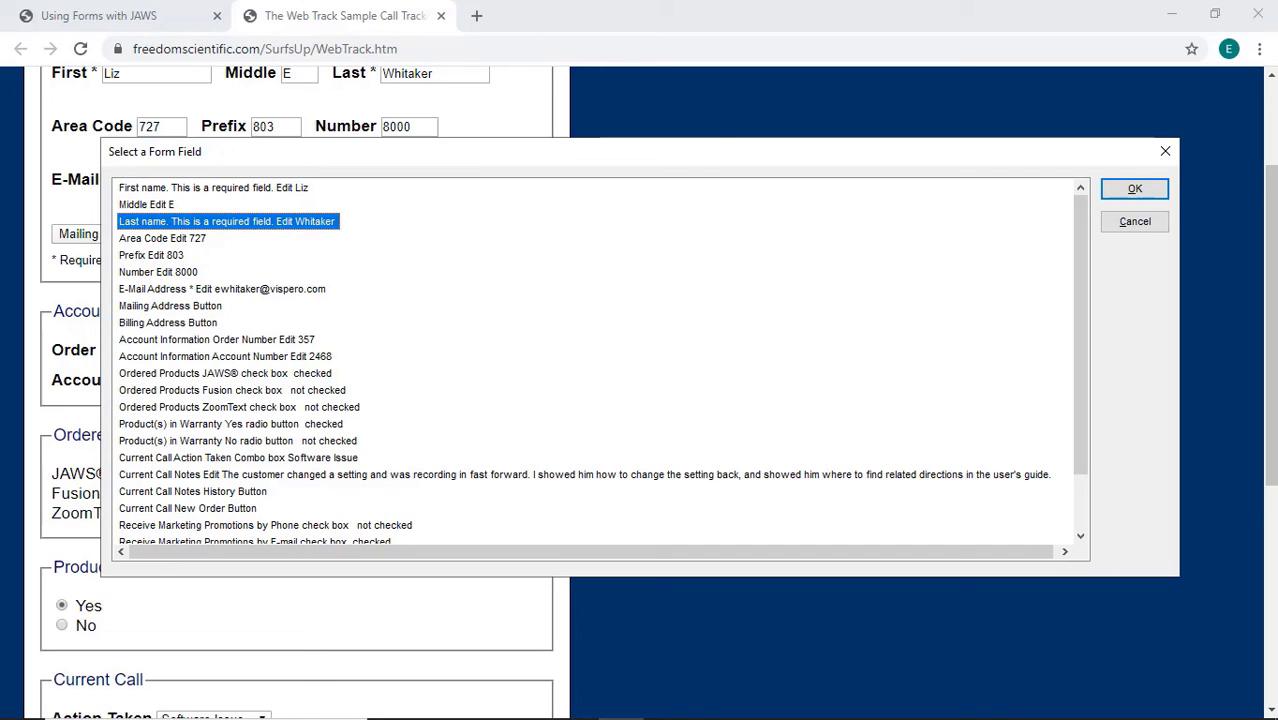
{"action": "left_click", "coordinate": [162, 238]}
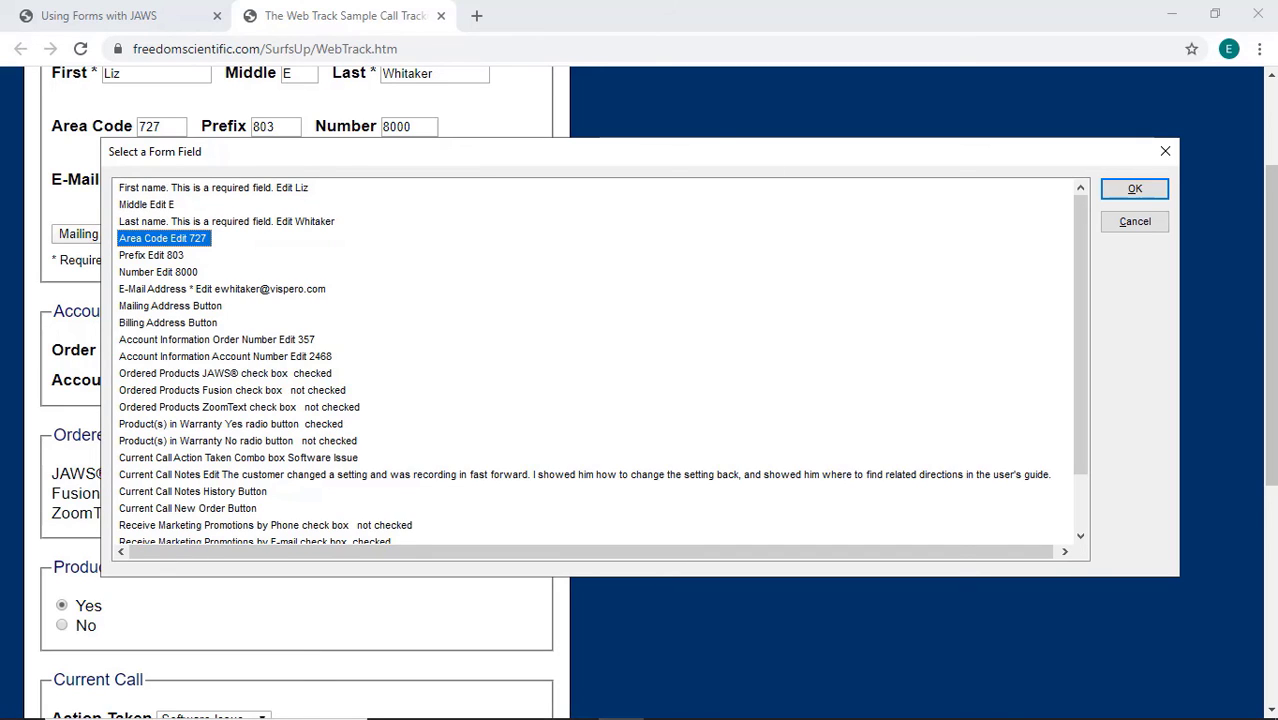
{"action": "left_click", "coordinate": [151, 255]}
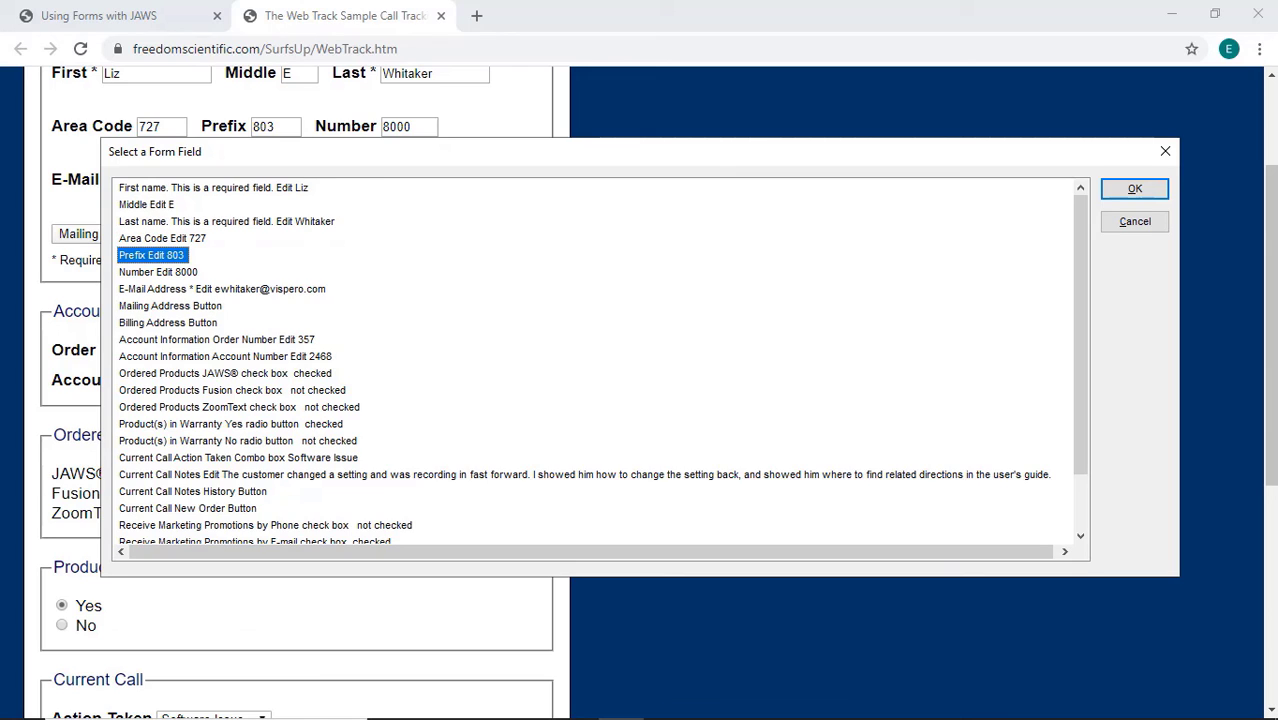
{"action": "left_click", "coordinate": [158, 272]}
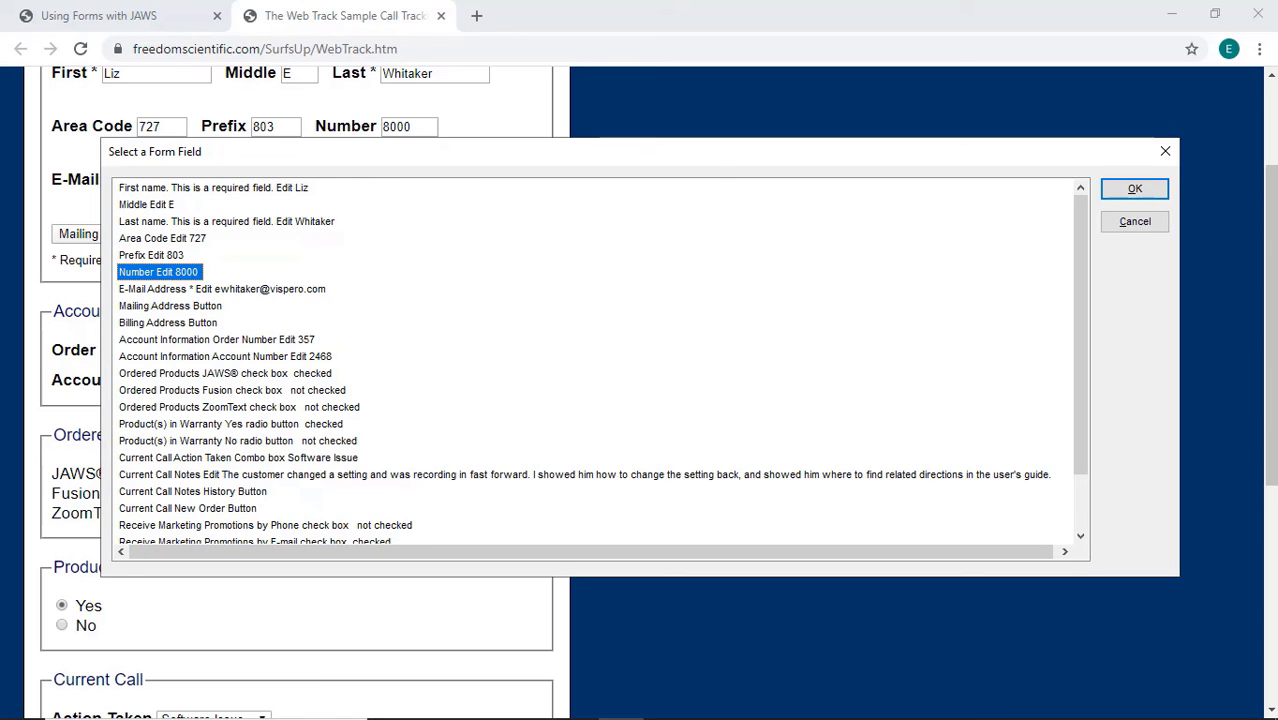
{"action": "left_click", "coordinate": [222, 289]}
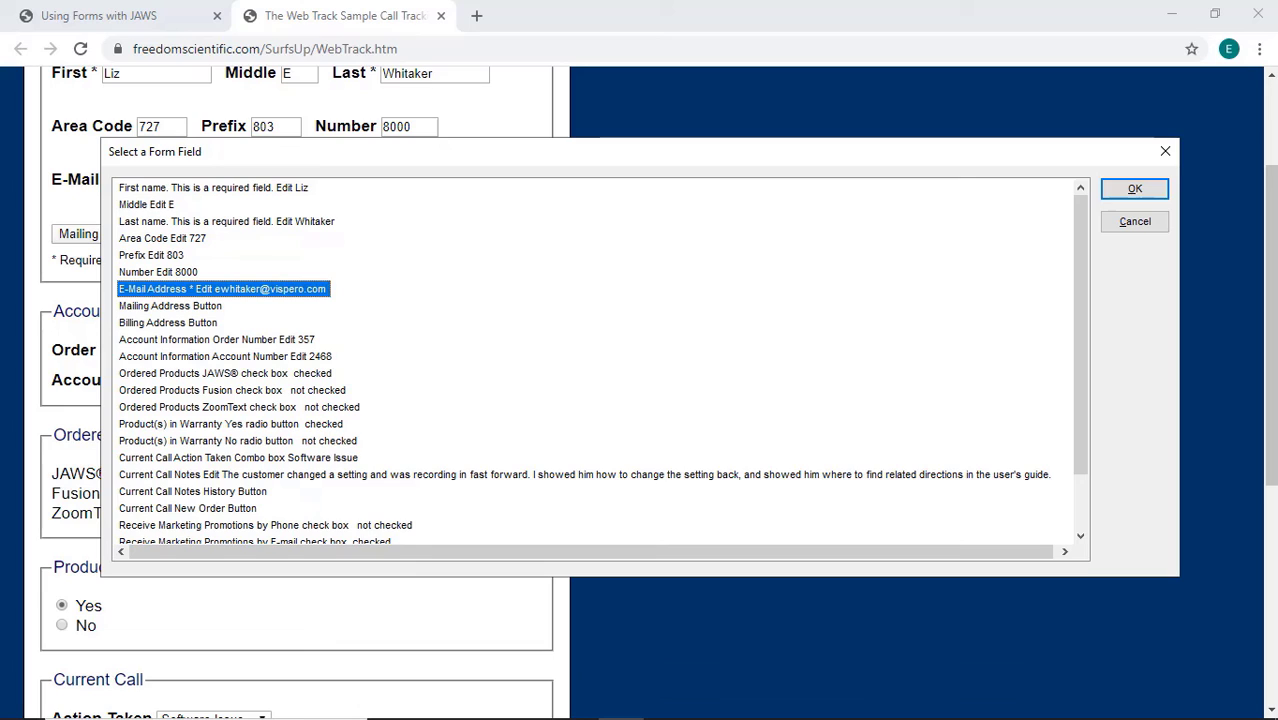
{"action": "key", "text": "Down"}
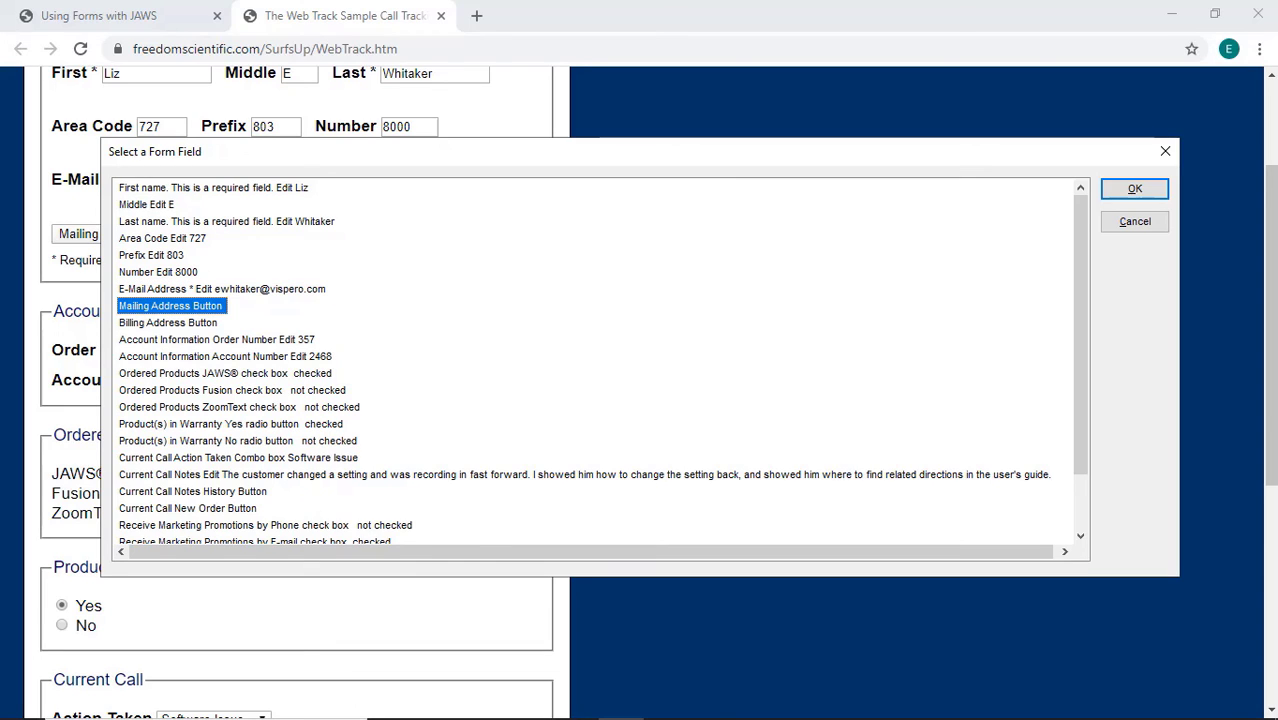
{"action": "key", "text": "Down"}
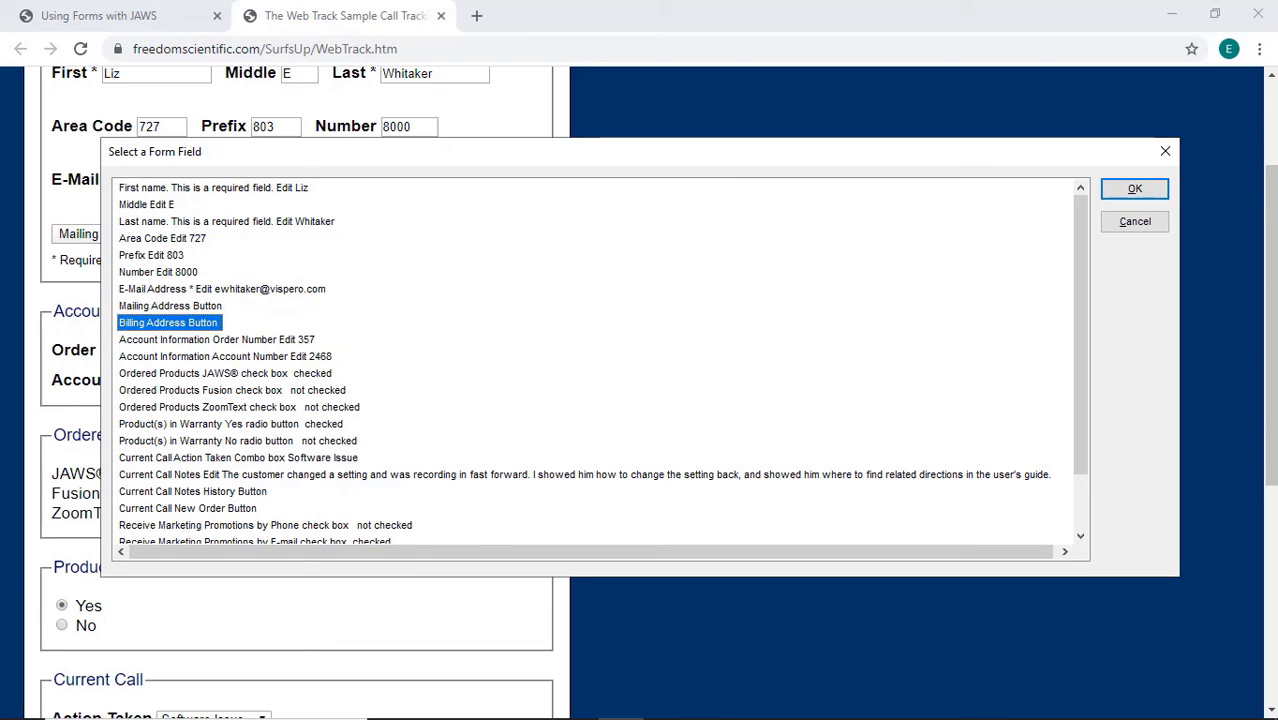
{"action": "key", "text": "Down"}
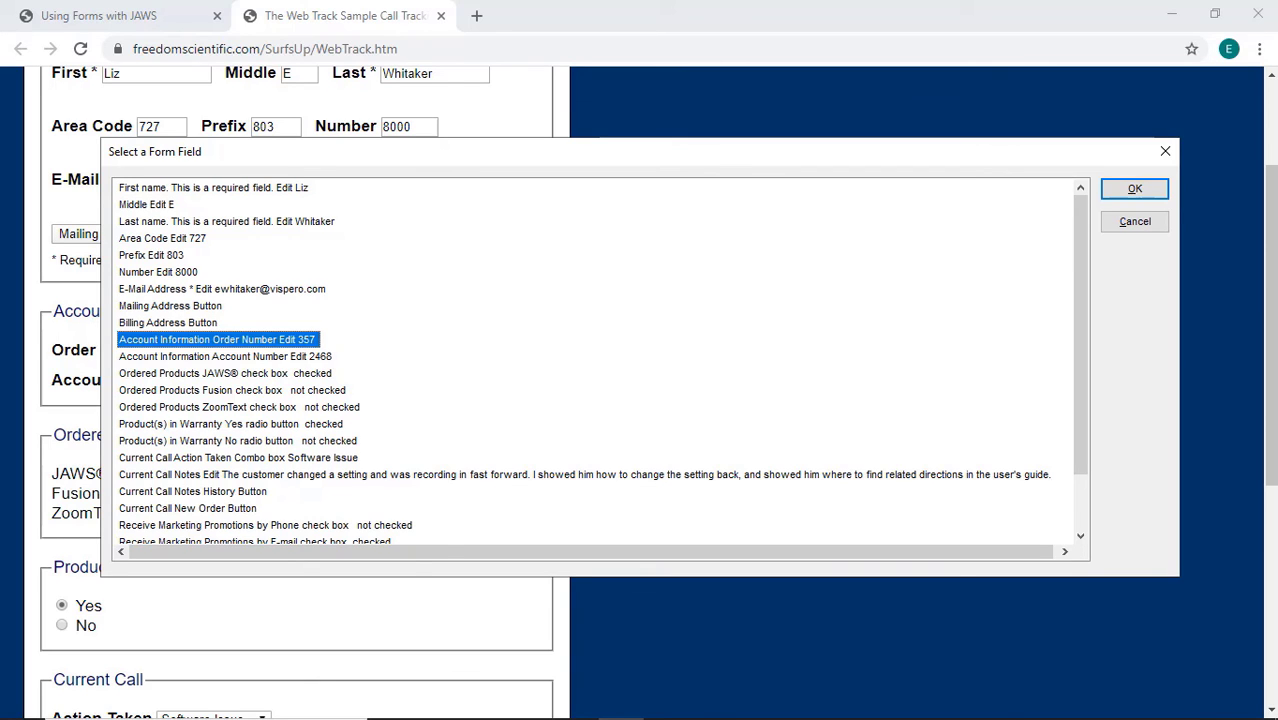
Jump from the field list to the Order Number field and overwrite it with the corrected order number.
{"action": "key", "text": "Return"}
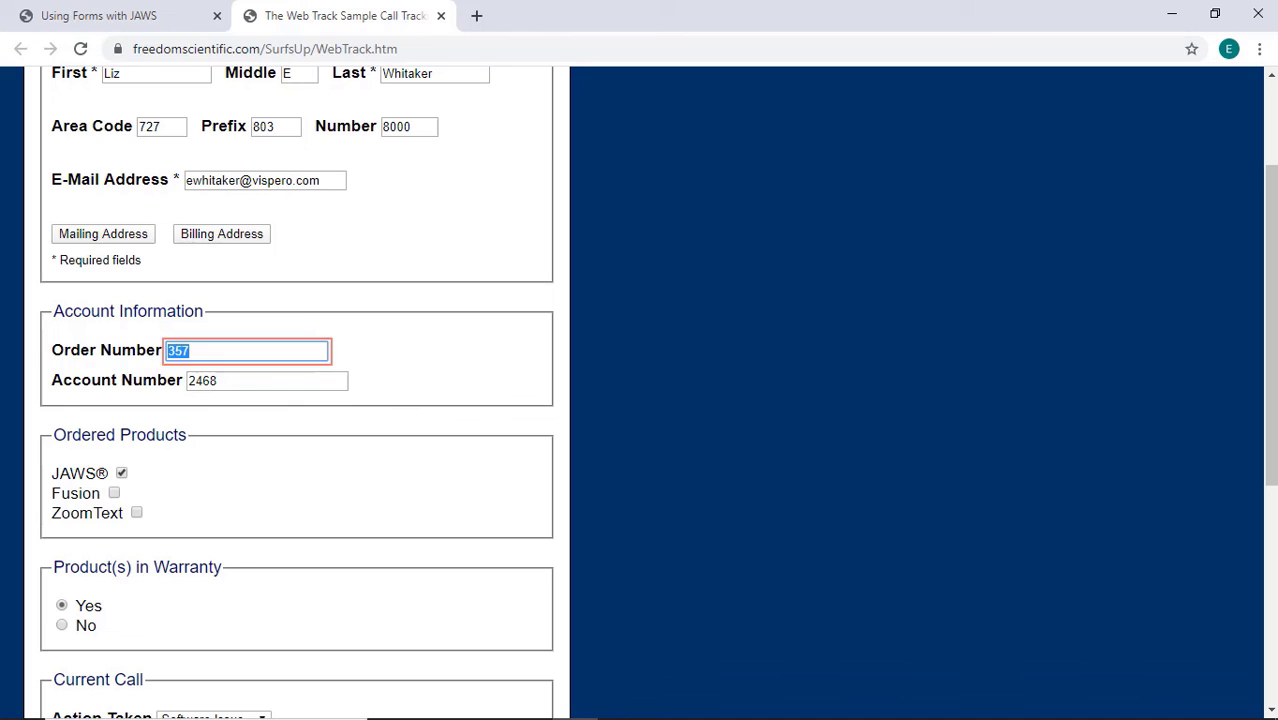
{"action": "type", "text": "1001"}
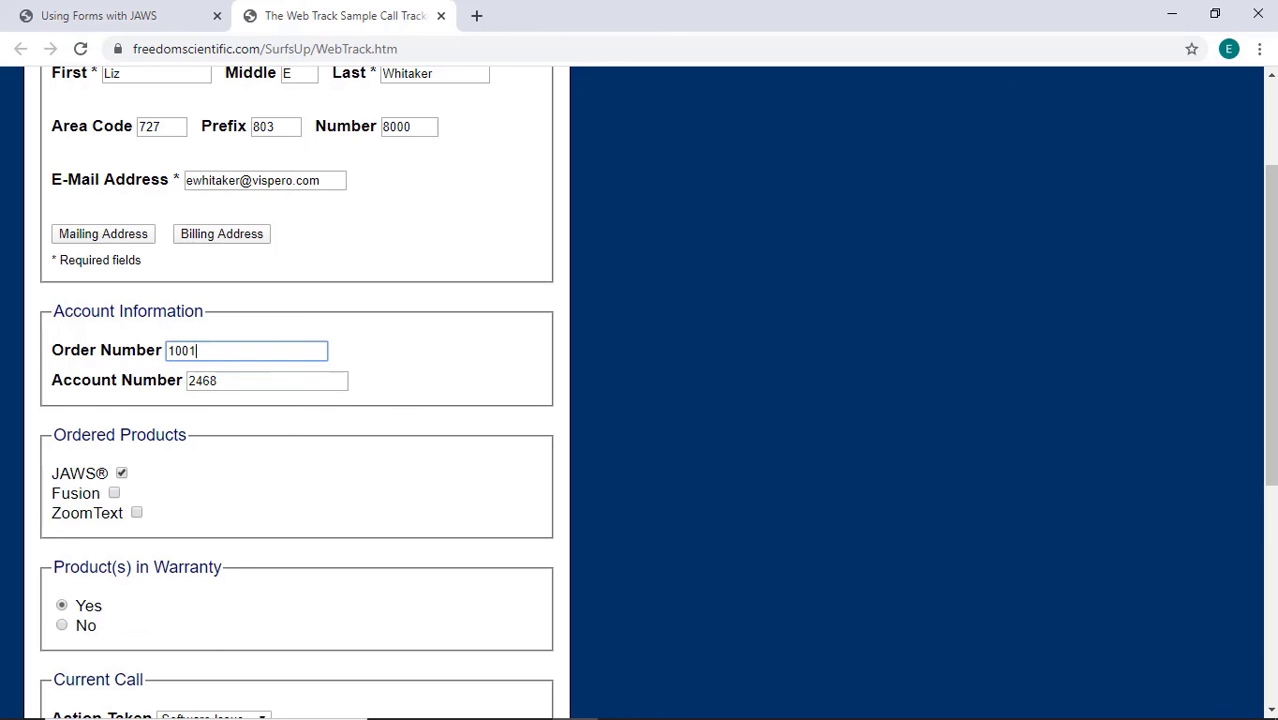